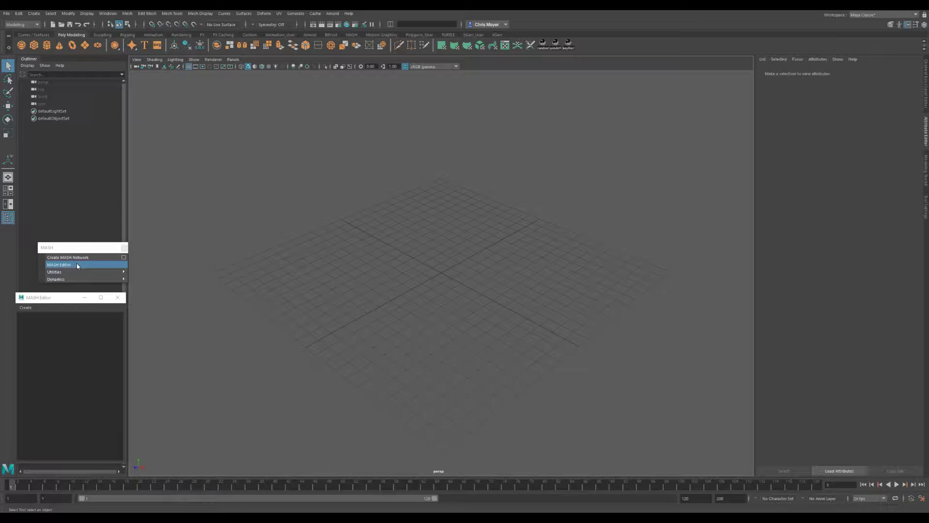
- Create a polygon cube at the origin and scale its top face inward to taper it
{"action": "left_click", "coordinate": [34, 45]}
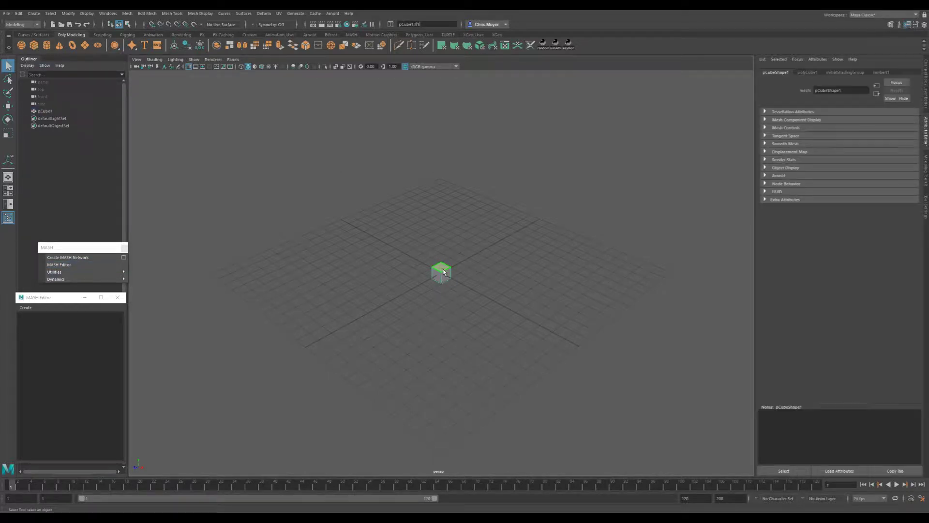
{"action": "key", "text": "r"}
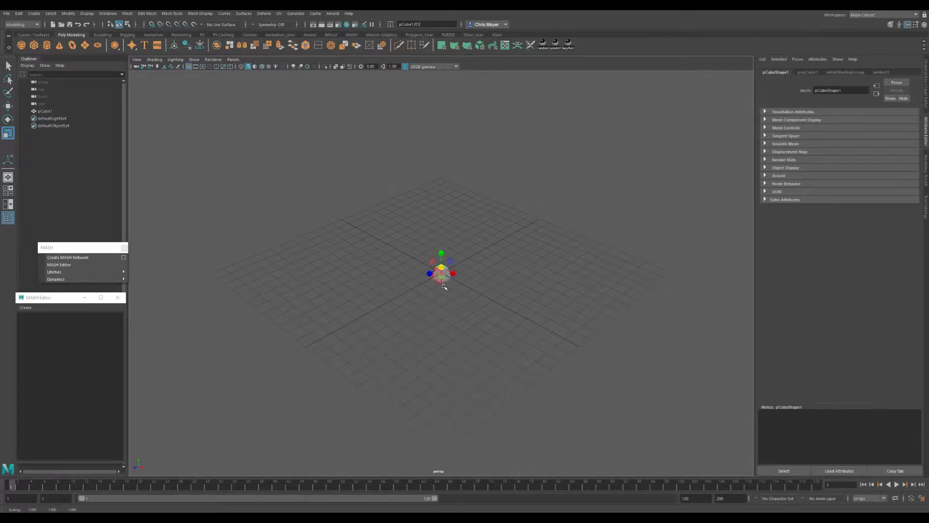
{"action": "left_click_drag", "start_coordinate": [445, 281], "coordinate": [452, 305], "text": "alt"}
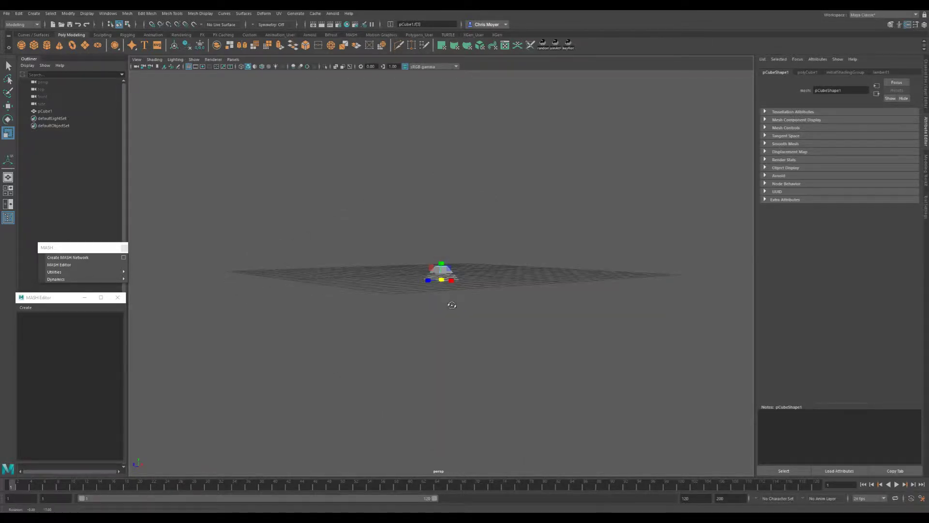
- Raise the cube's top face to form a tall tapered spike and return to object mode
{"action": "key", "text": "w"}
{"action": "left_click_drag", "start_coordinate": [446, 271], "coordinate": [449, 293], "text": "alt"}
{"action": "left_click", "coordinate": [502, 274]}
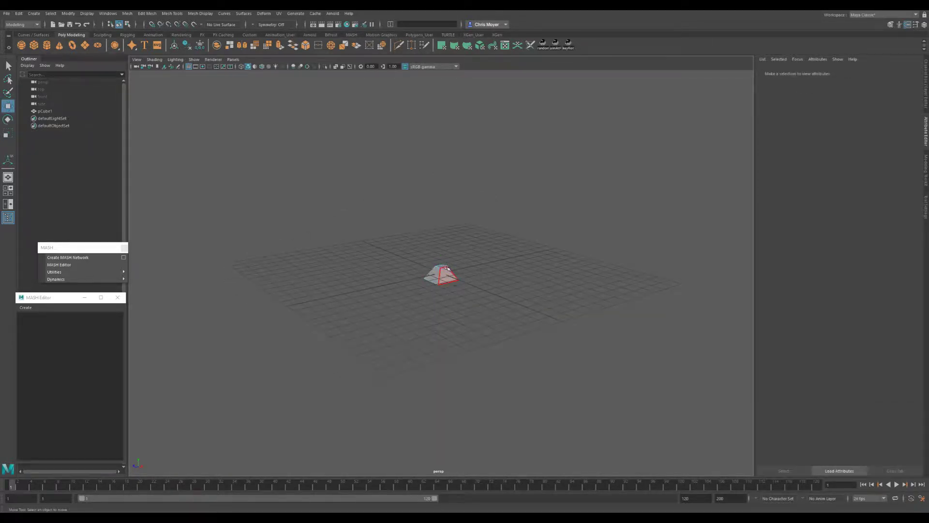
{"action": "left_click", "coordinate": [440, 270]}
{"action": "left_click_drag", "start_coordinate": [440, 253], "coordinate": [440, 209]}
{"action": "left_click_drag", "start_coordinate": [448, 279], "coordinate": [423, 292], "text": "alt"}
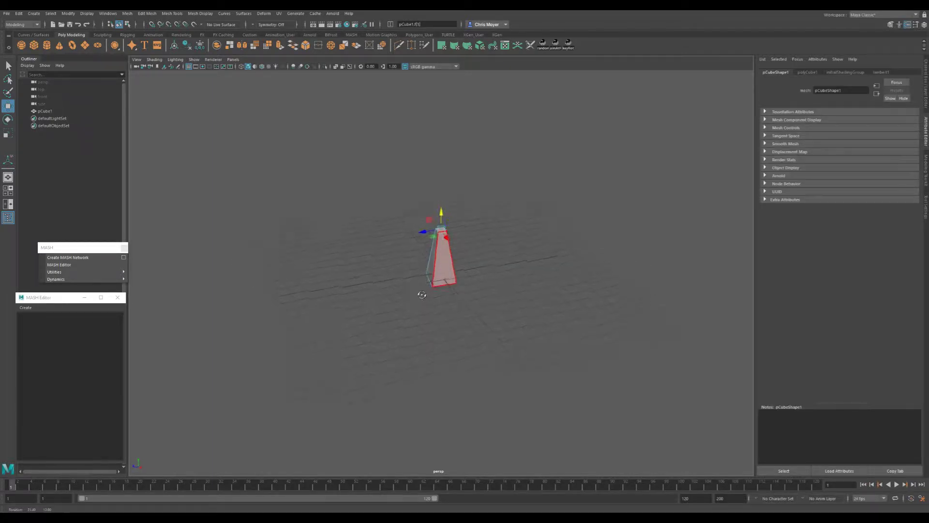
{"action": "right_click_drag", "start_coordinate": [445, 272], "coordinate": [475, 252]}
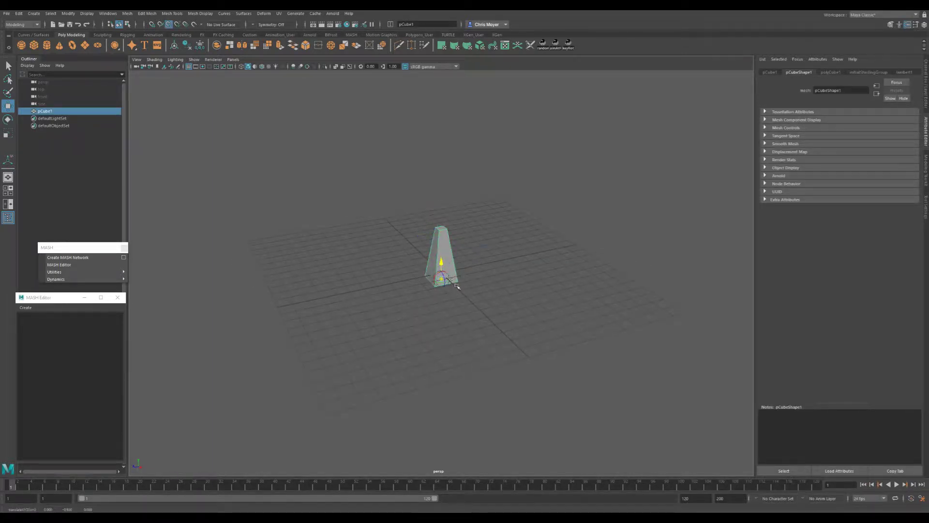
- Move the spike upward with grid snapping so its base rests on the grid plane
{"action": "right_click_drag", "start_coordinate": [460, 288], "coordinate": [570, 304], "text": "alt"}
{"action": "middle_click_drag", "start_coordinate": [515, 327], "coordinate": [496, 323], "text": "alt"}
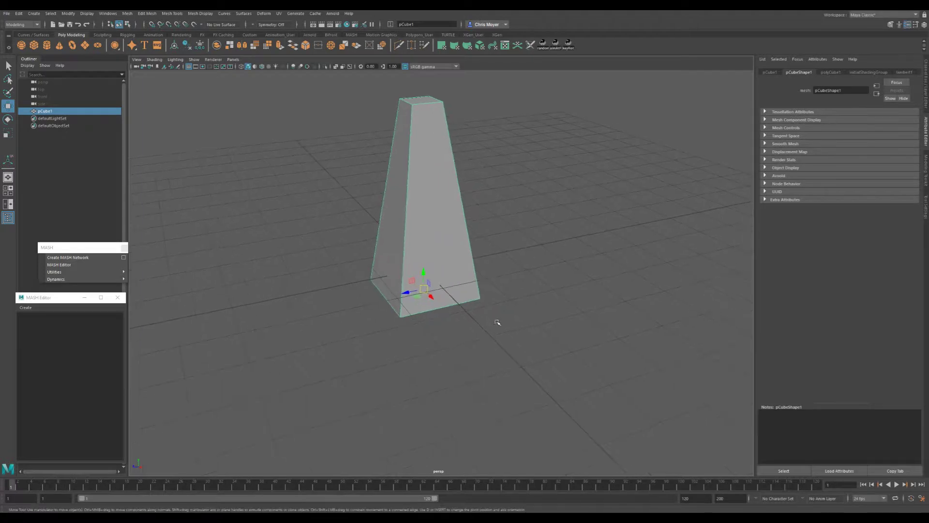
{"action": "left_click_drag", "start_coordinate": [496, 323], "coordinate": [484, 312], "text": "alt"}
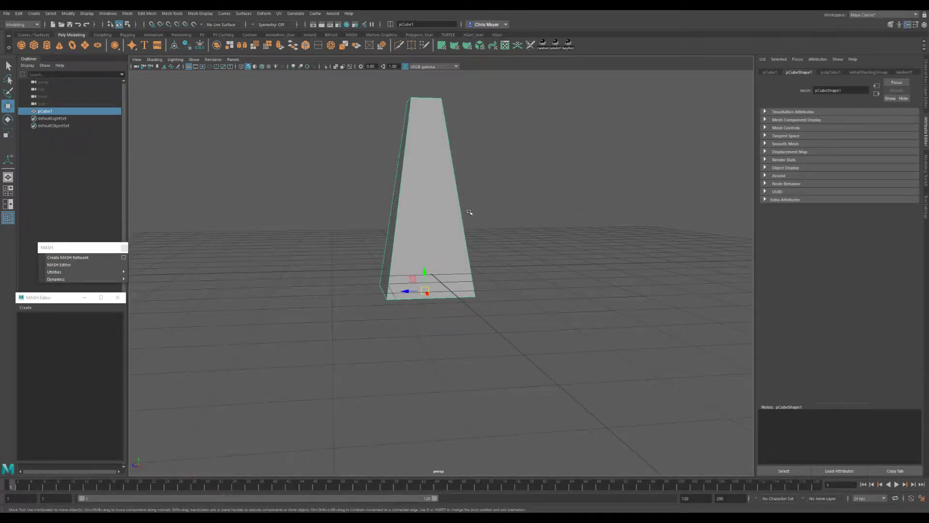
{"action": "key", "text": "x"}
{"action": "left_click_drag", "start_coordinate": [425, 273], "coordinate": [467, 292]}
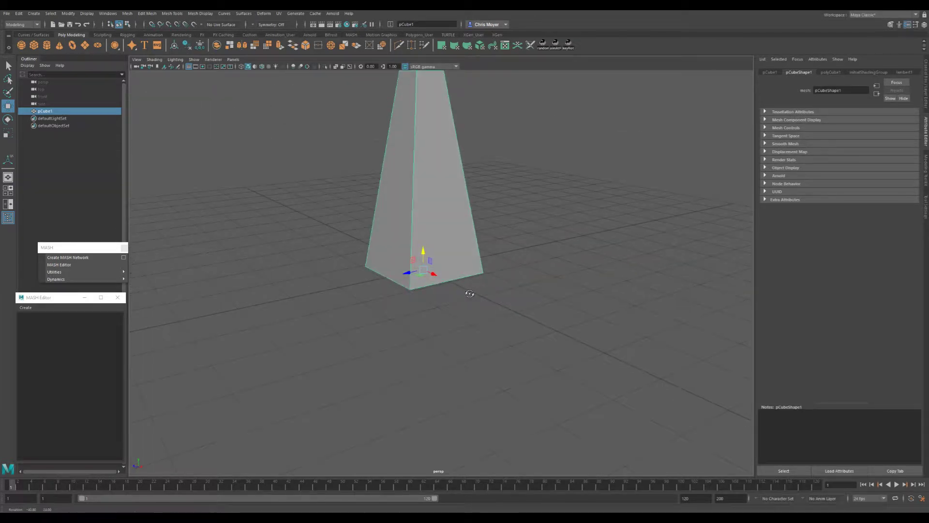
{"action": "right_click_drag", "start_coordinate": [424, 287], "coordinate": [351, 265], "text": "alt"}
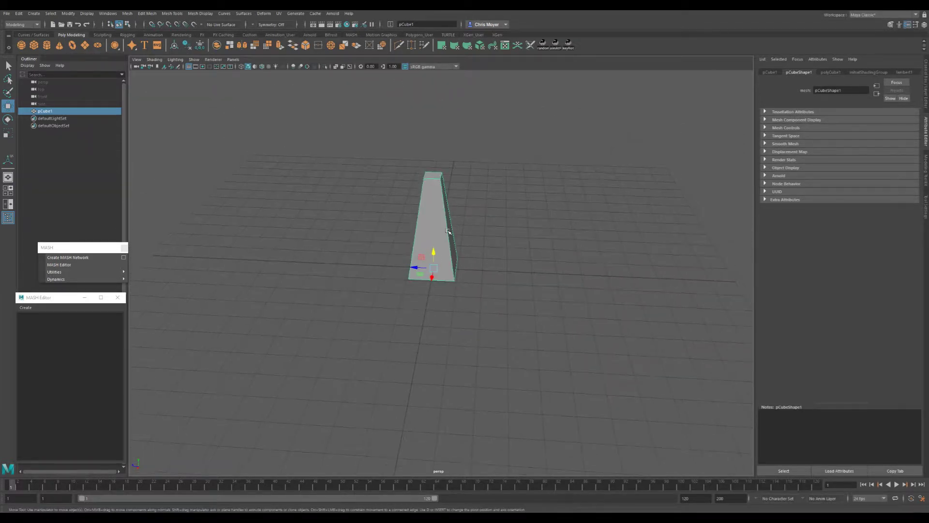
- Freeze the spike's transformations and delete its construction history
{"action": "key", "text": "space"}
{"action": "left_click", "coordinate": [428, 204]}
{"action": "left_click", "coordinate": [455, 239]}
{"action": "key", "text": "space"}
{"action": "key", "text": "alt+shift+d"}
{"action": "left_click_drag", "start_coordinate": [433, 237], "coordinate": [460, 237], "text": "alt"}
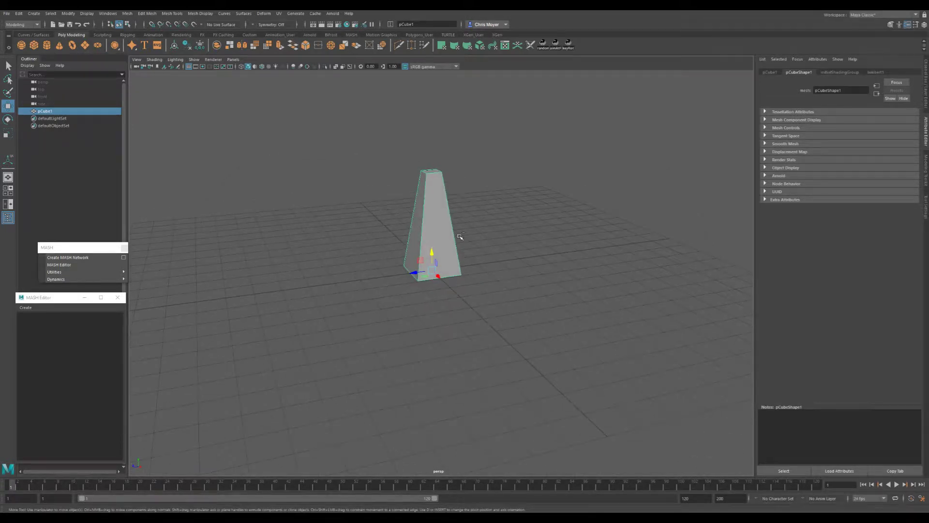
- Group the spike and check the transform values of the mesh inside the group
{"action": "key", "text": "ctrl+g"}
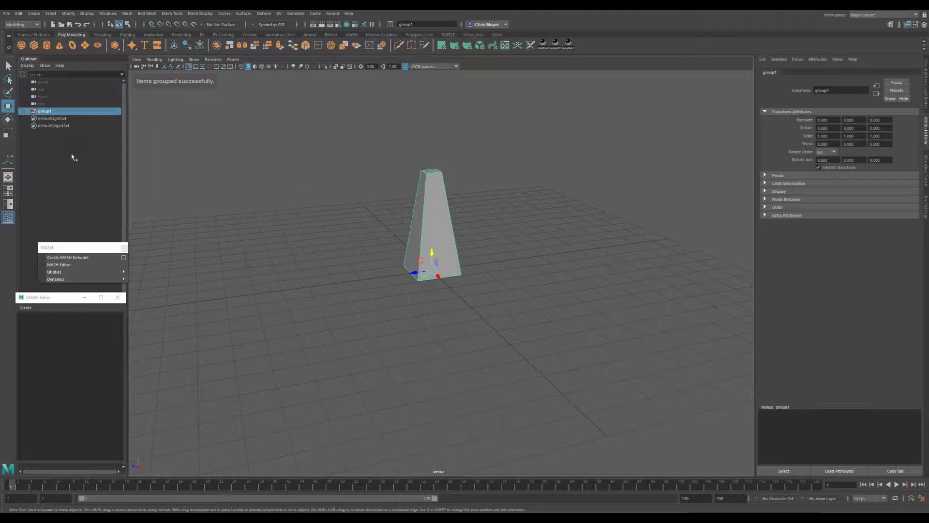
{"action": "left_click", "coordinate": [28, 110]}
{"action": "left_click", "coordinate": [53, 118]}
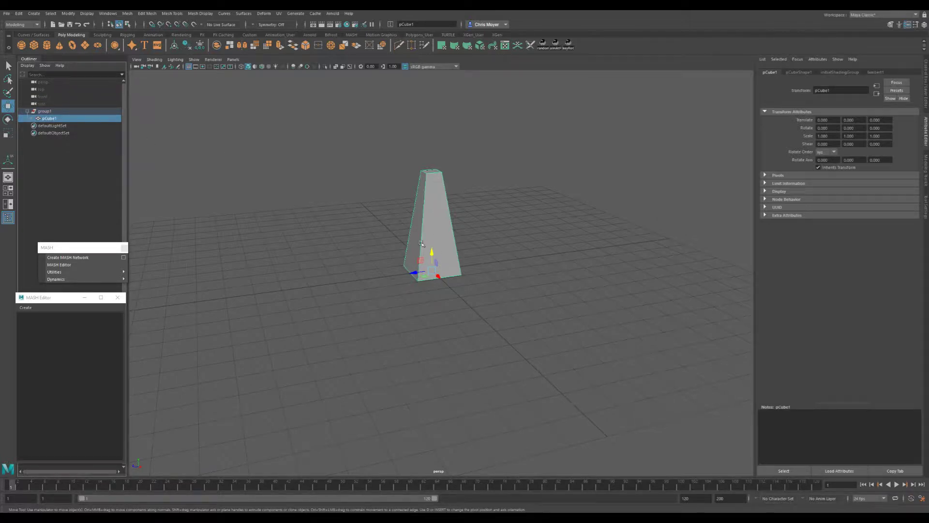
{"action": "left_click_drag", "start_coordinate": [429, 266], "coordinate": [454, 281], "text": "alt"}
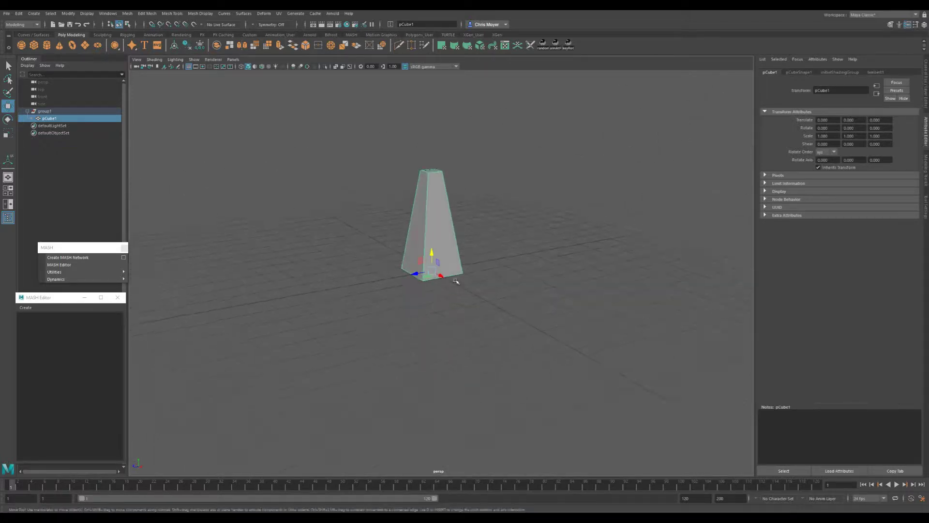
{"action": "right_click_drag", "start_coordinate": [454, 281], "coordinate": [325, 273], "text": "alt"}
- Create a MASH network named SnakeMASH from the group, using the Mesh geometry type
{"action": "left_click", "coordinate": [45, 111]}
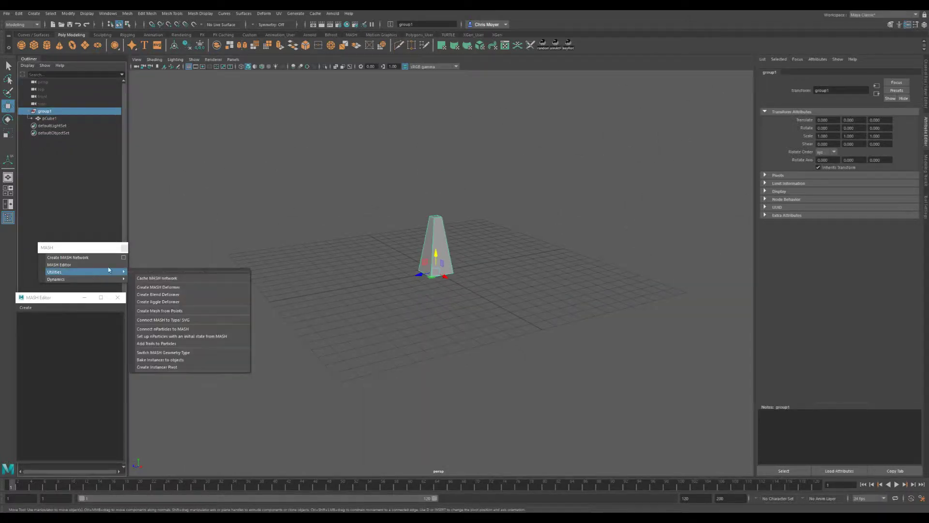
{"action": "left_click", "coordinate": [124, 257]}
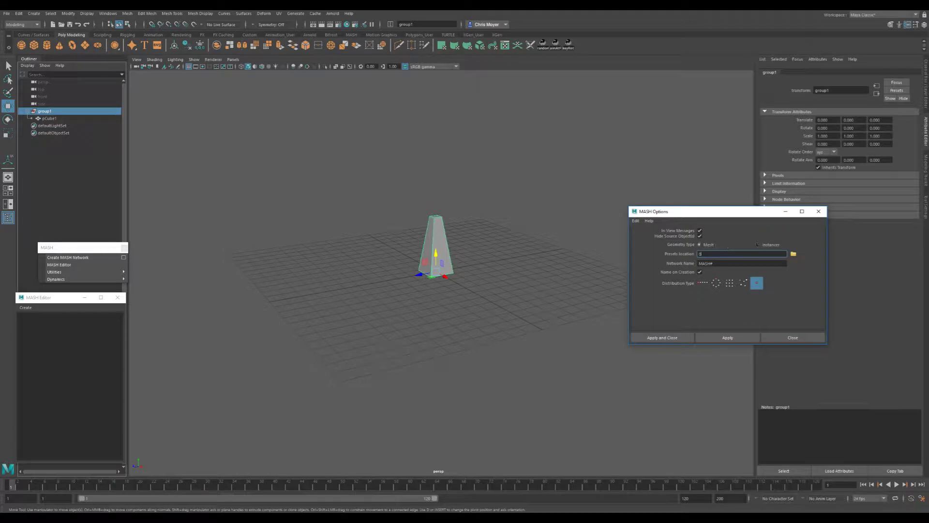
{"action": "left_click", "coordinate": [662, 338]}
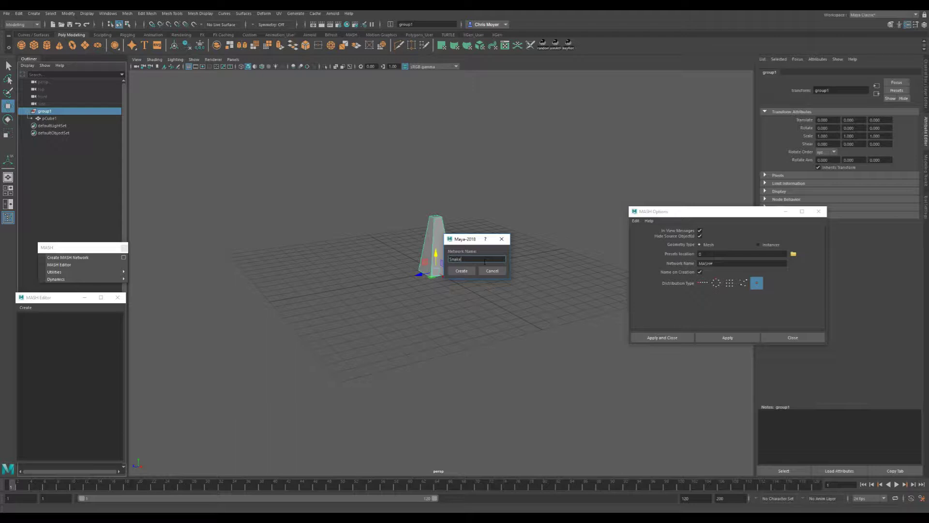
{"action": "type", "text": "SnakeMASH"}
{"action": "key", "text": "Return"}
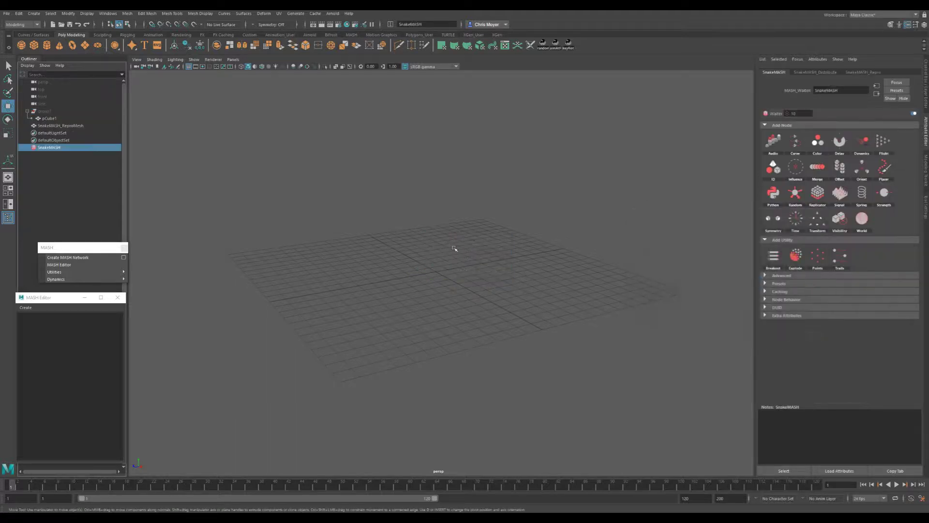
- In the top view, draw a long winding open EP curve with grid-snapped points, starting at the origin
{"action": "scroll", "coordinate": [352, 234], "scroll_direction": "down", "scroll_amount": 5}
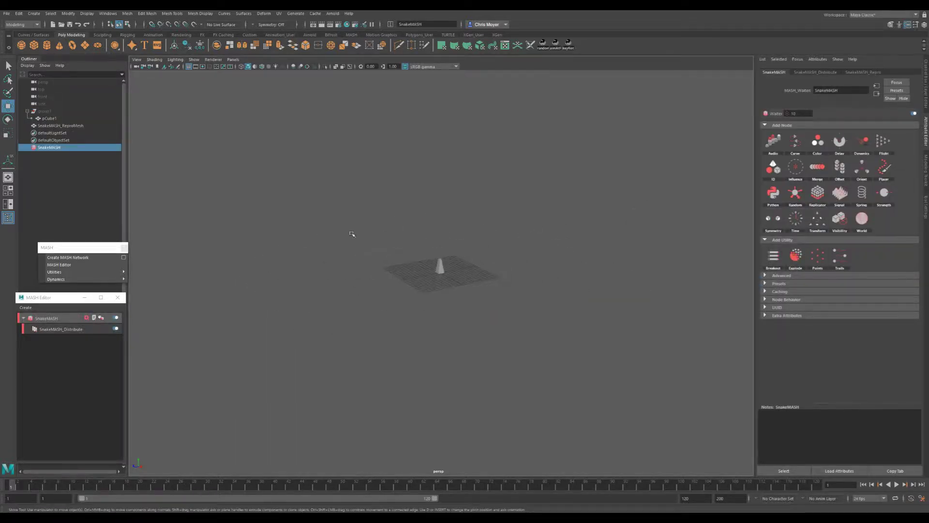
{"action": "left_click_drag", "start_coordinate": [407, 232], "coordinate": [394, 246], "text": "alt"}
{"action": "key", "text": "space"}
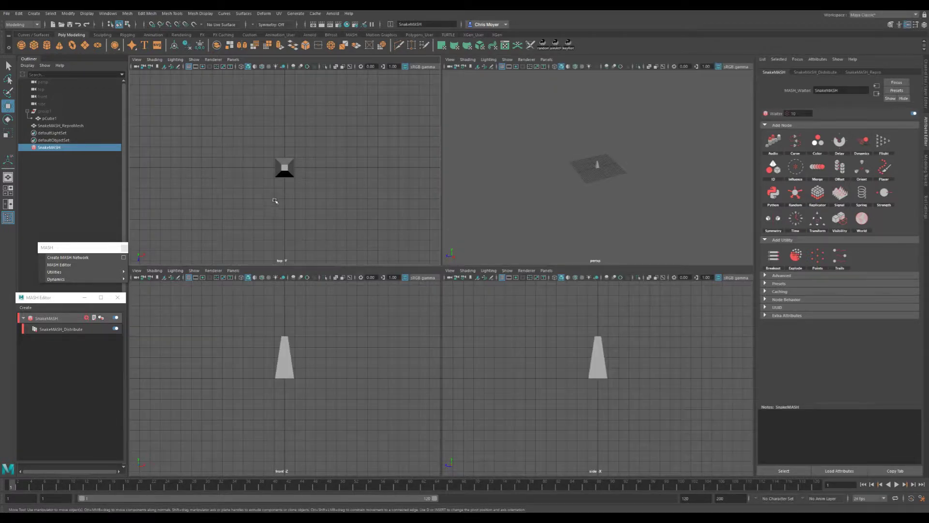
{"action": "key", "text": "space"}
{"action": "scroll", "coordinate": [547, 208], "scroll_direction": "down", "scroll_amount": 5}
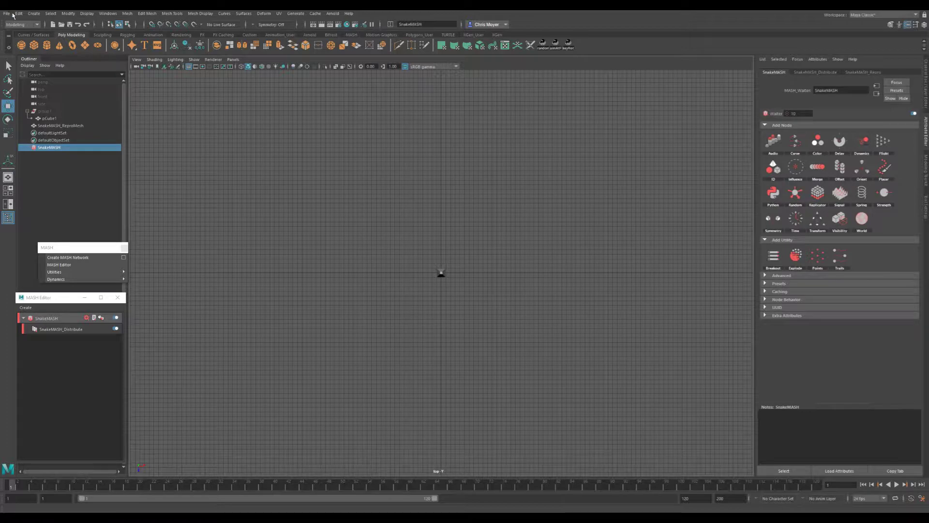
{"action": "left_click", "coordinate": [34, 13]}
{"action": "mouse_move", "coordinate": [92, 68]}
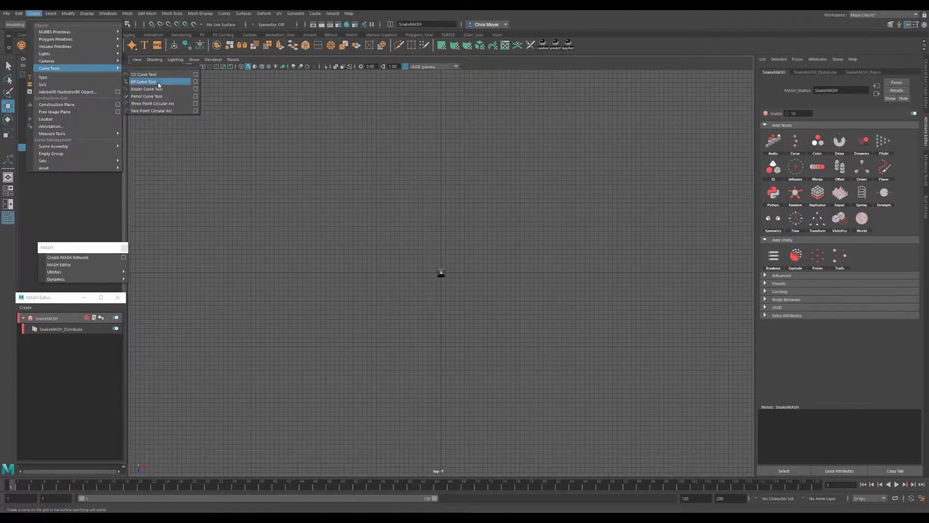
{"action": "left_click", "coordinate": [158, 84]}
{"action": "key", "text": "x"}
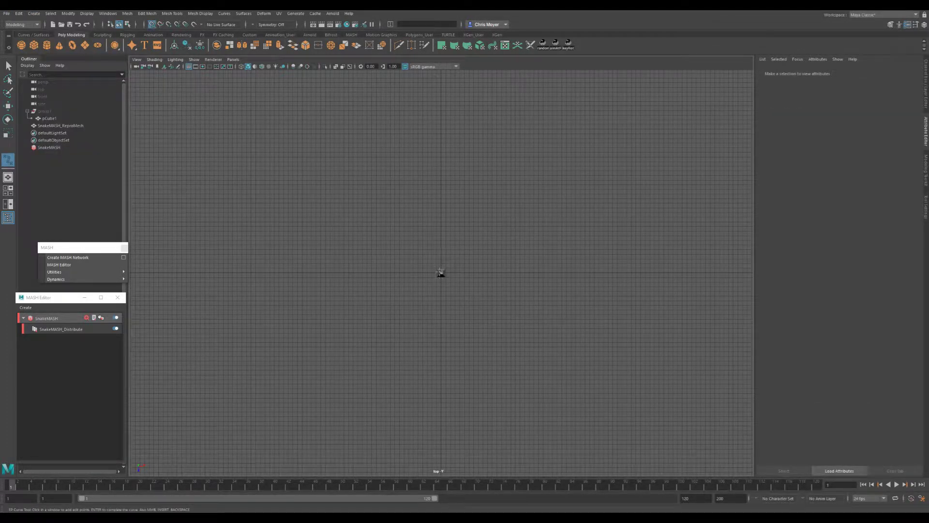
{"action": "left_click", "coordinate": [441, 272]}
{"action": "left_click", "coordinate": [539, 235]}
{"action": "left_click", "coordinate": [645, 217]}
{"action": "left_click", "coordinate": [734, 245]}
{"action": "left_click", "coordinate": [728, 348]}
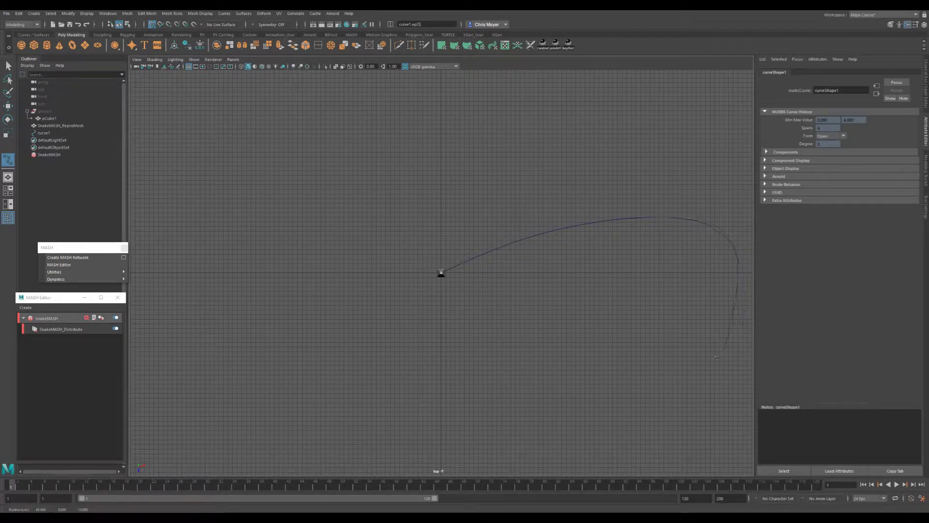
{"action": "left_click", "coordinate": [627, 360]}
{"action": "left_click", "coordinate": [564, 290]}
{"action": "left_click", "coordinate": [426, 422]}
{"action": "left_click", "coordinate": [321, 393]}
{"action": "left_click", "coordinate": [305, 155]}
{"action": "left_click", "coordinate": [162, 240]}
{"action": "left_click", "coordinate": [222, 328]}
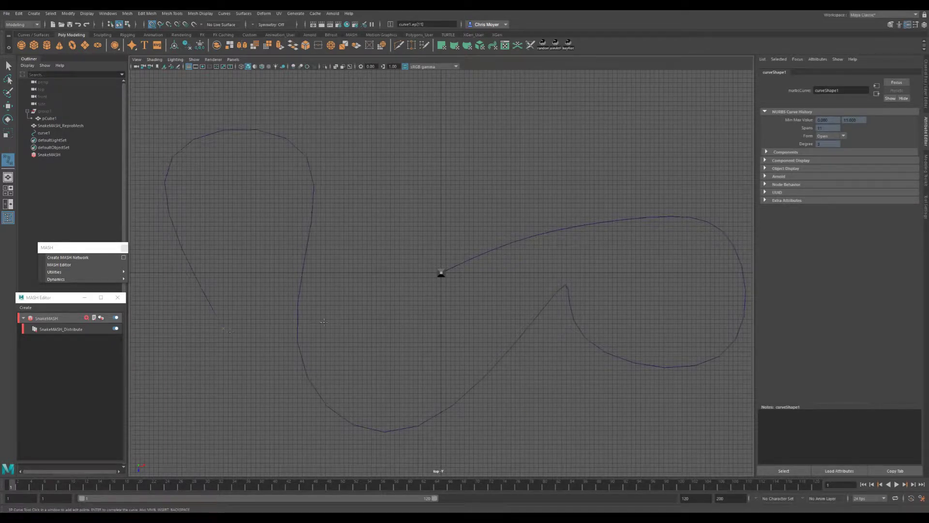
{"action": "key", "text": "Return"}
{"action": "key", "text": "w"}
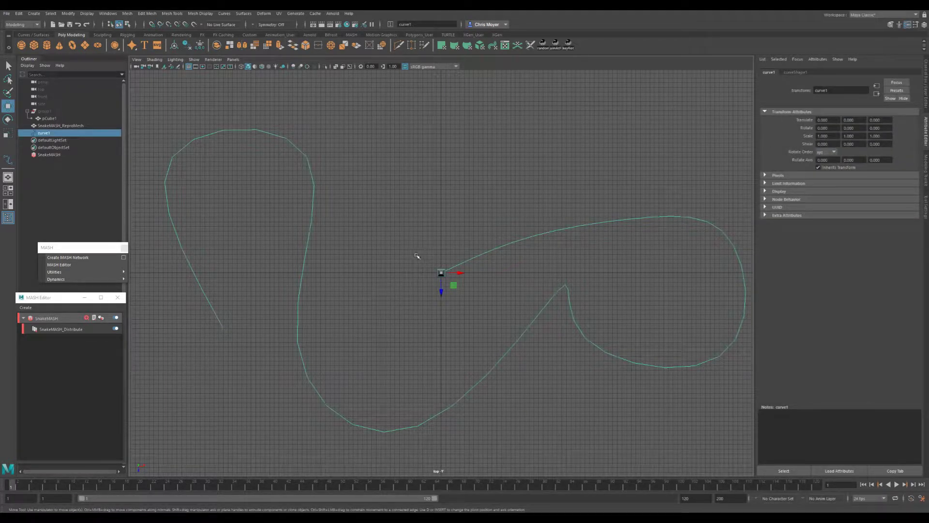
- In the perspective view, raise a control vertex on the curve's middle bend using Soft Select with a widened falloff
{"action": "key", "text": "q"}
{"action": "scroll", "coordinate": [499, 271], "scroll_direction": "up", "scroll_amount": 2}
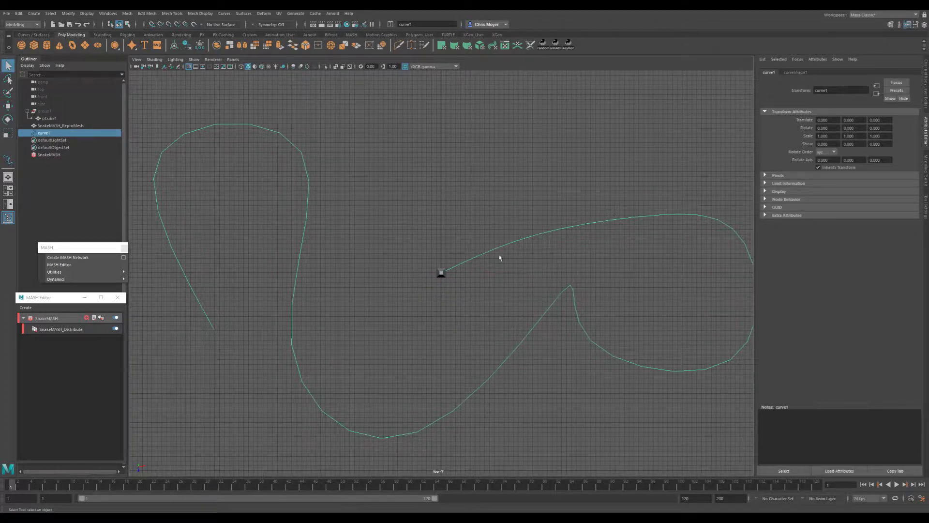
{"action": "key", "text": "space"}
{"action": "key", "text": "space"}
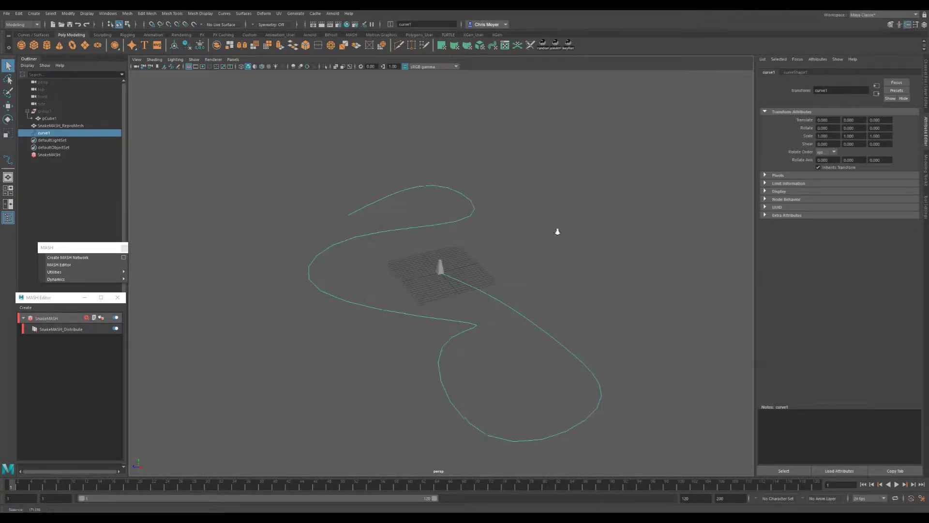
{"action": "scroll", "coordinate": [498, 282], "scroll_direction": "down", "scroll_amount": 3}
{"action": "left_click_drag", "start_coordinate": [462, 294], "coordinate": [502, 299], "text": "alt"}
{"action": "left_click", "coordinate": [463, 306]}
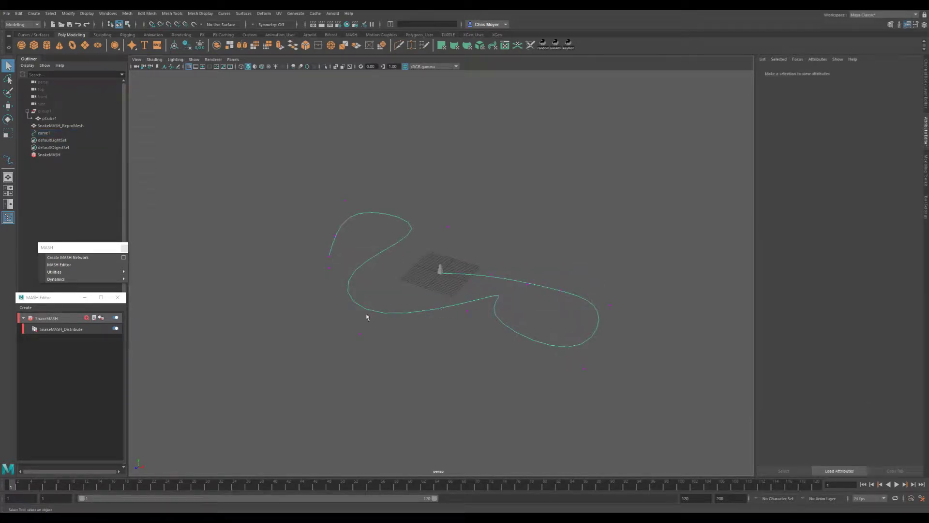
{"action": "left_click", "coordinate": [360, 334]}
{"action": "key", "text": "b"}
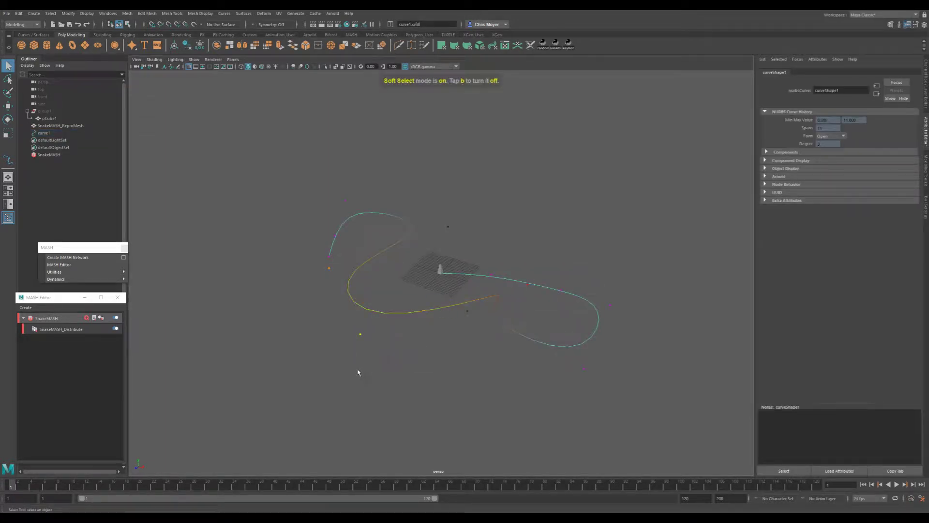
{"action": "left_click_drag", "start_coordinate": [358, 373], "coordinate": [495, 377]}
{"action": "key", "text": "w"}
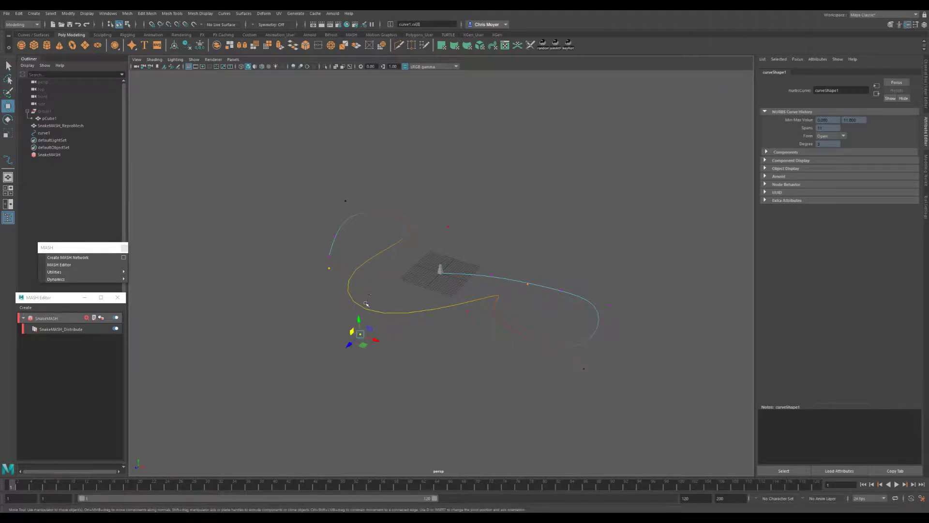
{"action": "left_click_drag", "start_coordinate": [359, 321], "coordinate": [344, 195]}
- Lower the control vertices near the curve's starting end below the grid using the soft falloff
{"action": "left_click_drag", "start_coordinate": [411, 315], "coordinate": [338, 294], "text": "alt"}
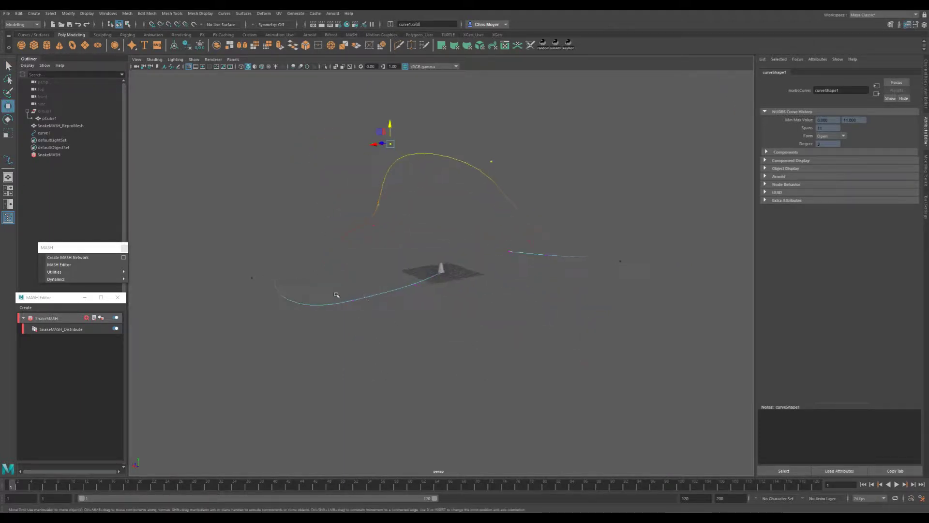
{"action": "left_click_drag", "start_coordinate": [407, 277], "coordinate": [414, 355]}
{"action": "left_click_drag", "start_coordinate": [519, 289], "coordinate": [442, 309], "text": "alt"}
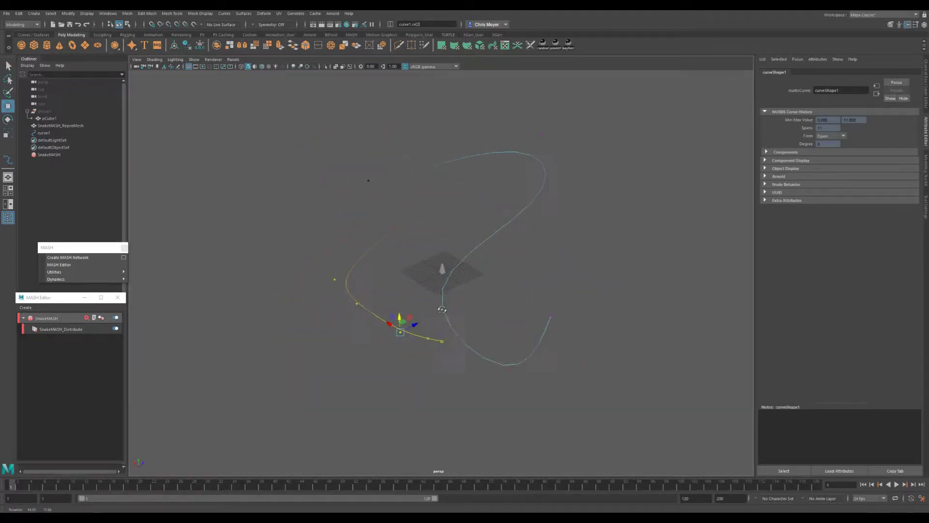
- Return to object mode and apply Curl to the curve repeatedly with a curl amount of 2 and a curl frequency of 5
{"action": "key", "text": "F8"}
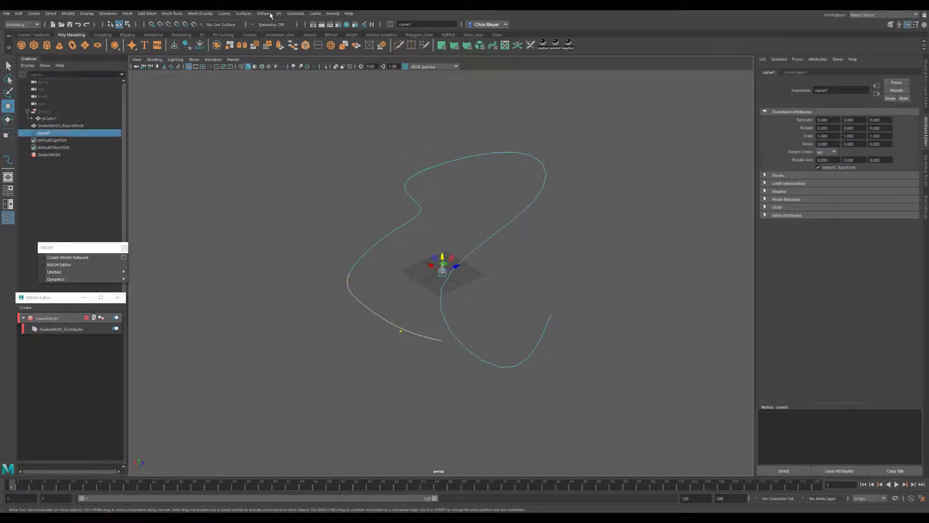
{"action": "key", "text": "space"}
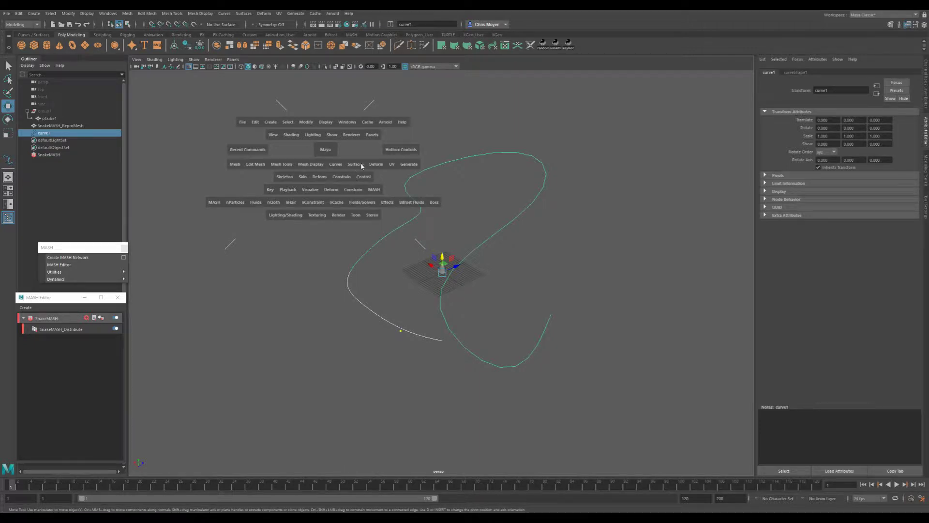
{"action": "left_click", "coordinate": [335, 164]}
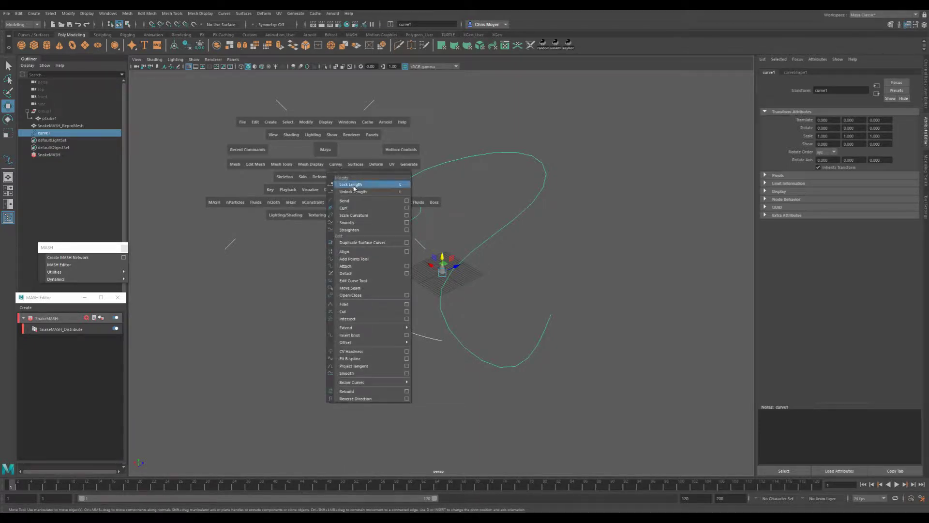
{"action": "left_click", "coordinate": [405, 208]}
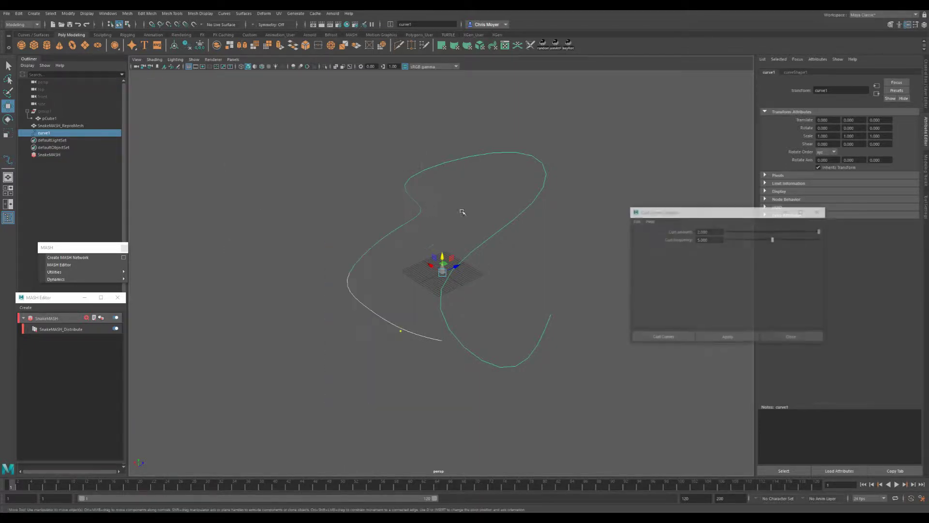
{"action": "left_click", "coordinate": [711, 341]}
{"action": "left_click", "coordinate": [712, 342]}
{"action": "left_click", "coordinate": [712, 341]}
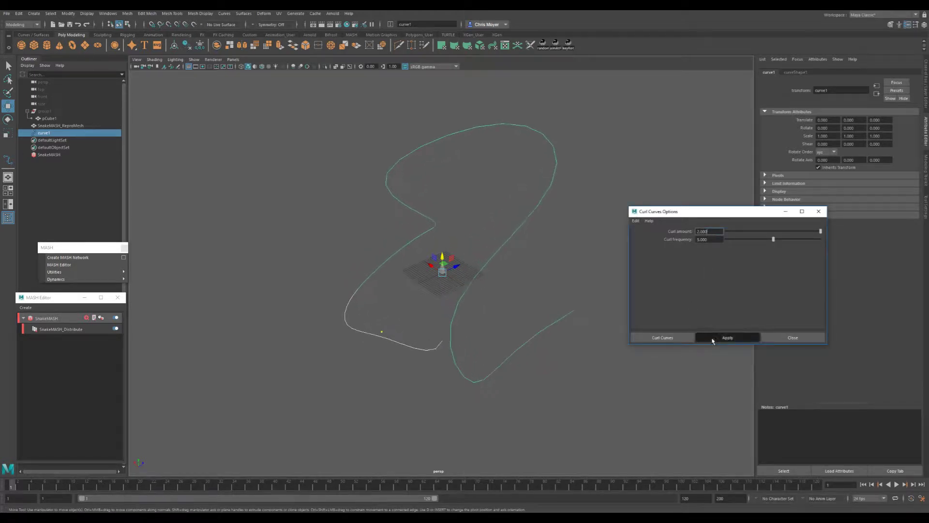
{"action": "left_click", "coordinate": [712, 340]}
{"action": "left_click", "coordinate": [712, 341]}
{"action": "left_click", "coordinate": [713, 341]}
{"action": "left_click", "coordinate": [712, 341]}
{"action": "left_click", "coordinate": [713, 341]}
{"action": "left_click", "coordinate": [713, 341]}
{"action": "left_click", "coordinate": [714, 341]}
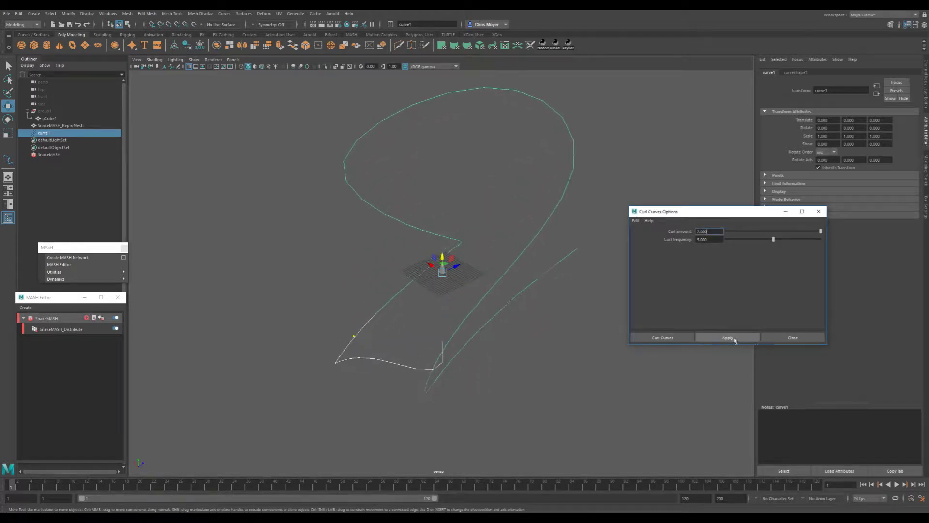
{"action": "left_click", "coordinate": [793, 338]}
- Smooth the curled curve with the Smooth Curves options and deselect it
{"action": "key", "text": "space"}
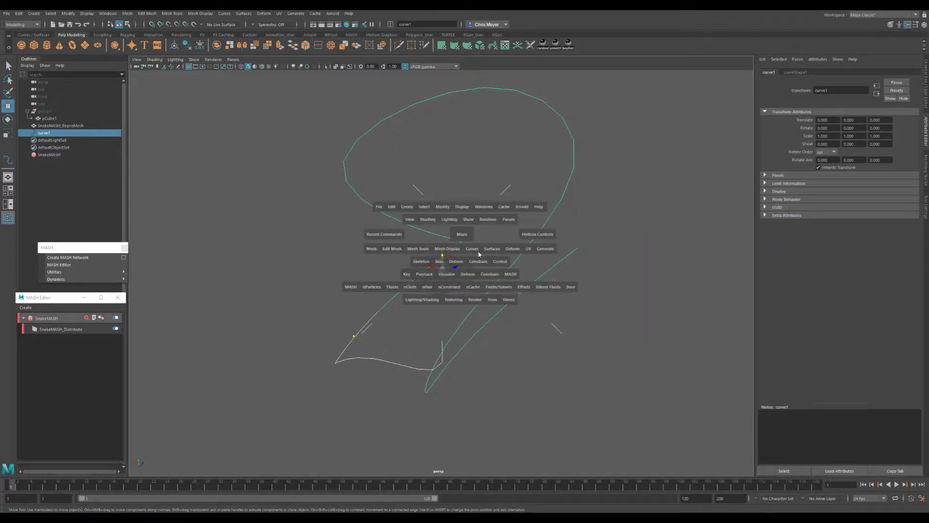
{"action": "left_click", "coordinate": [478, 252]}
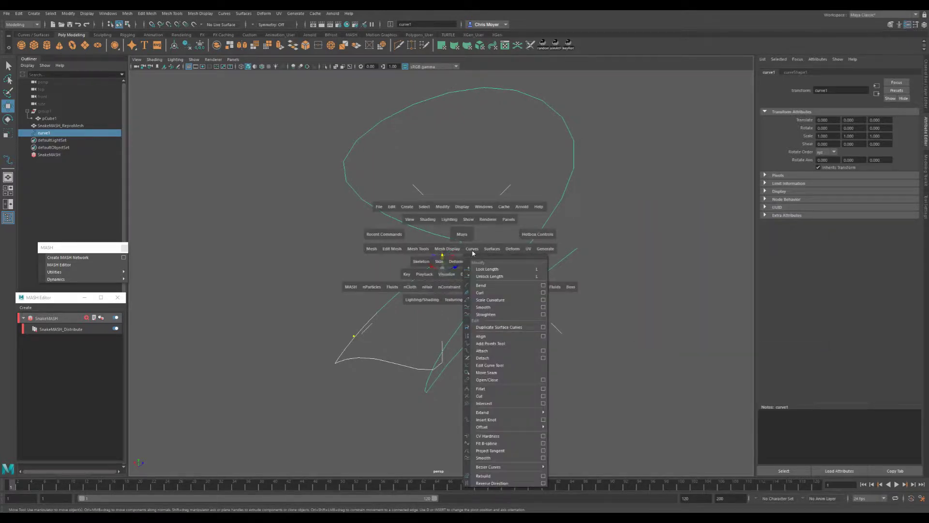
{"action": "left_click", "coordinate": [543, 309]}
{"action": "left_click", "coordinate": [687, 338]}
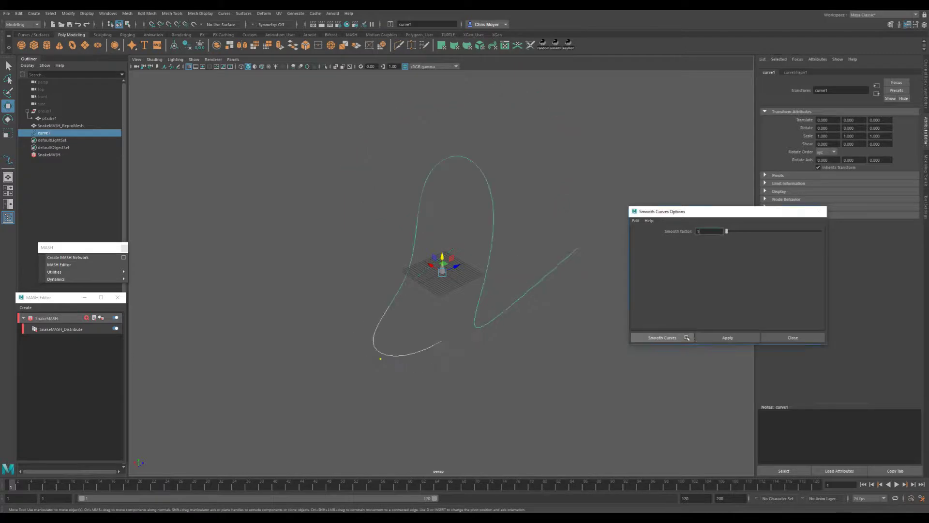
{"action": "left_click_drag", "start_coordinate": [613, 308], "coordinate": [439, 319], "text": "alt"}
{"action": "left_click", "coordinate": [508, 331]}
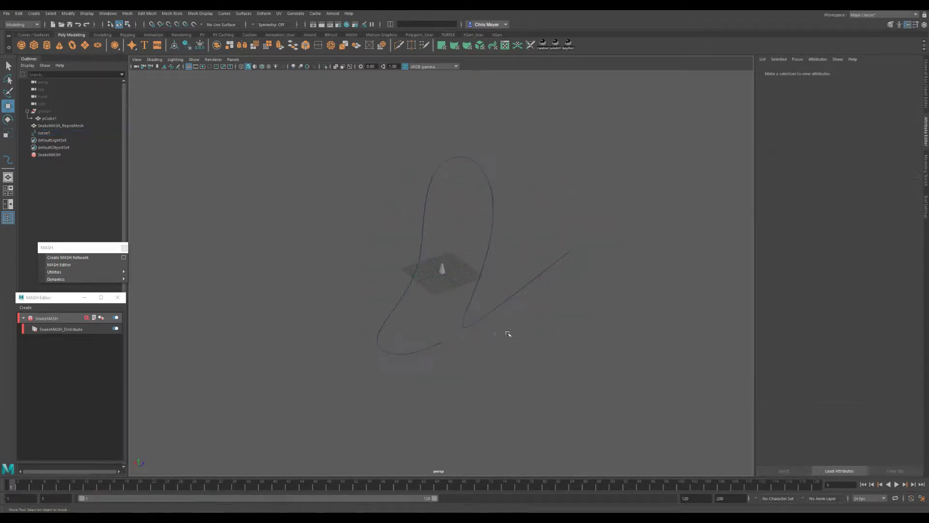
{"action": "left_click_drag", "start_coordinate": [508, 331], "coordinate": [446, 290], "text": "alt"}
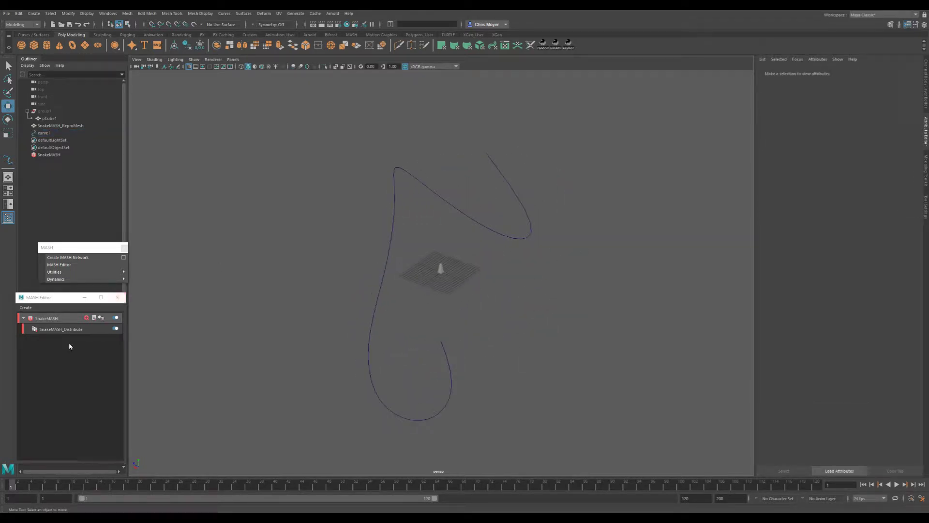
- Set the SnakeMASH Distribute node's number of points to 100 and add a Curve node to the network
{"action": "left_click", "coordinate": [68, 329]}
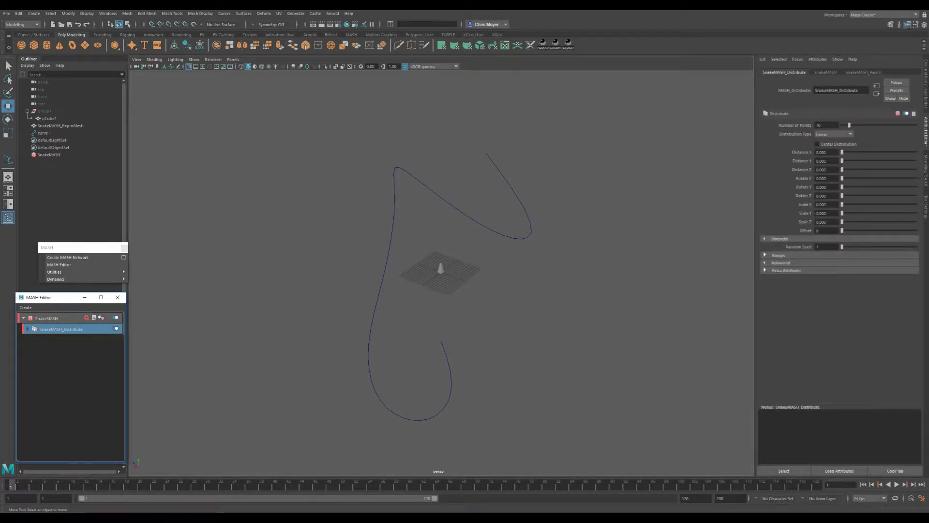
{"action": "left_click_drag", "start_coordinate": [849, 125], "coordinate": [854, 129]}
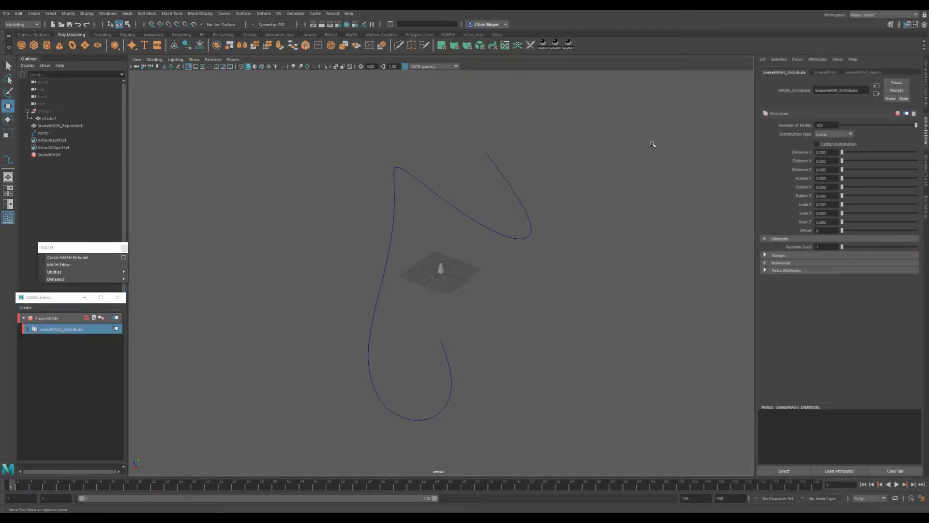
{"action": "left_click", "coordinate": [826, 72]}
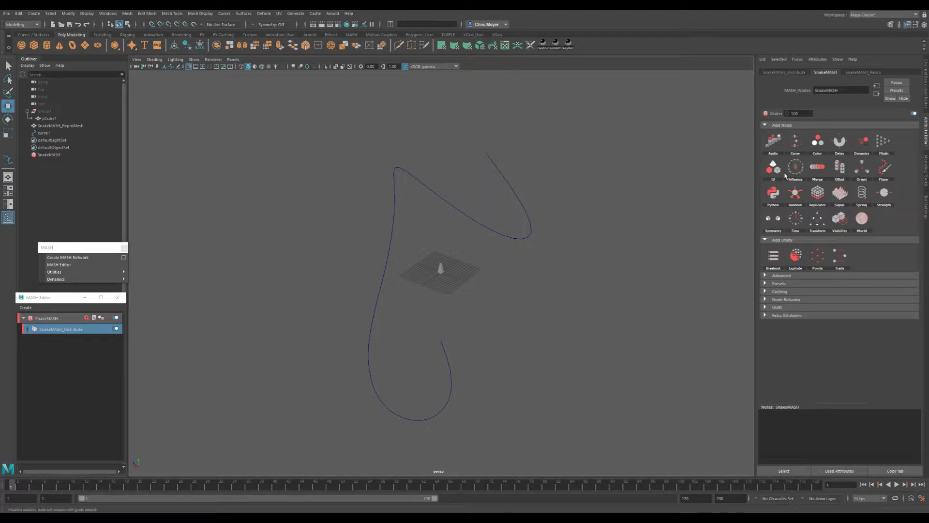
{"action": "left_click", "coordinate": [794, 150]}
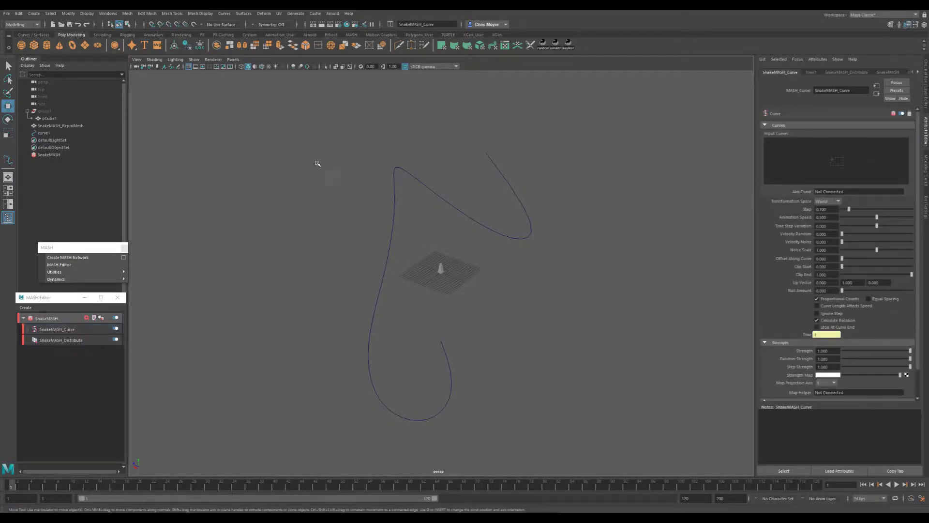
- Connect curve1 as the input curve of the SnakeMASH Curve node
{"action": "left_click", "coordinate": [438, 183]}
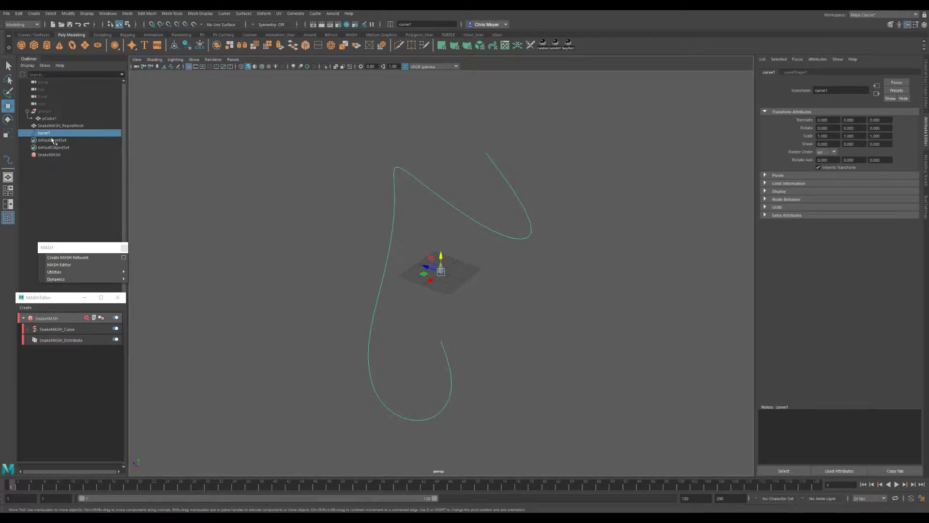
{"action": "left_click", "coordinate": [77, 329]}
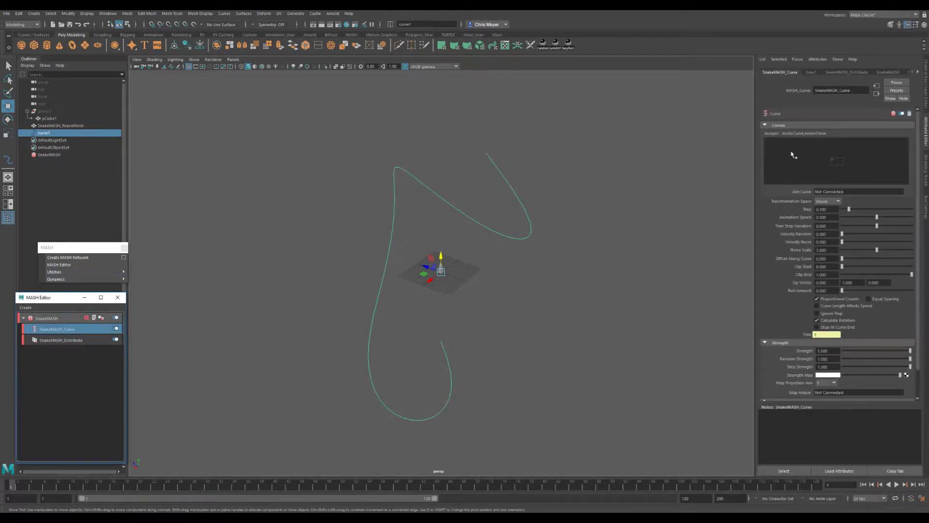
{"action": "middle_click_drag", "start_coordinate": [43, 135], "coordinate": [852, 148]}
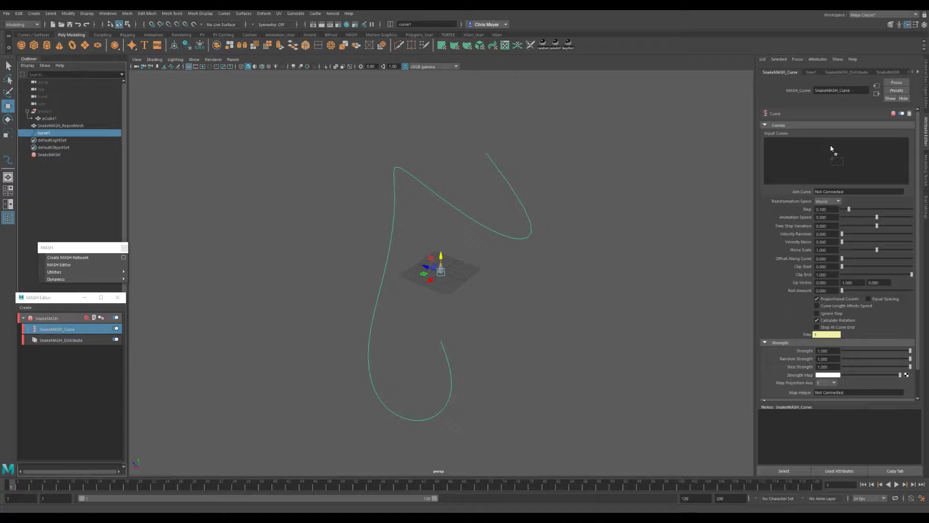
{"action": "middle_click_drag", "start_coordinate": [833, 149], "coordinate": [835, 148]}
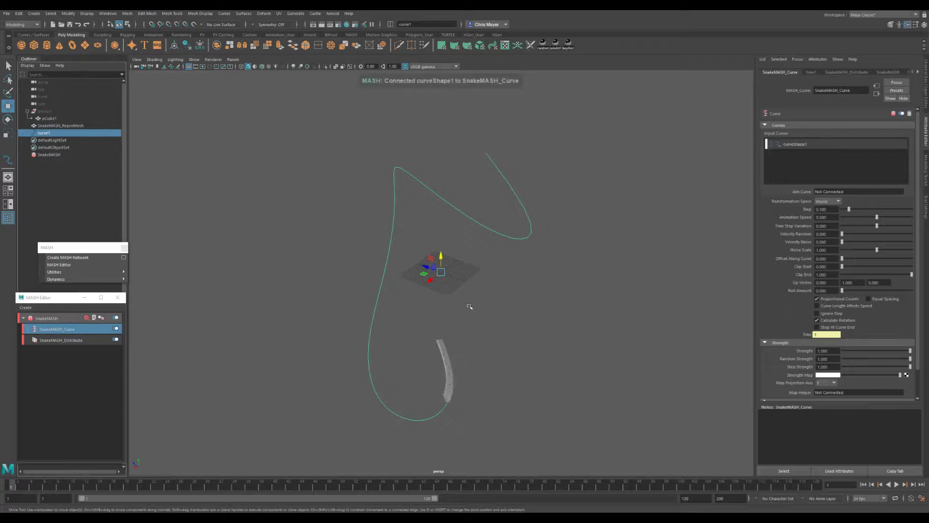
- Spread the spikes along the whole curve with a Step of 1.1 and set the Curve node's Animation Speed to 0
{"action": "middle_click_drag", "start_coordinate": [468, 306], "coordinate": [487, 229], "text": "alt"}
{"action": "left_click_drag", "start_coordinate": [487, 228], "coordinate": [495, 300], "text": "alt"}
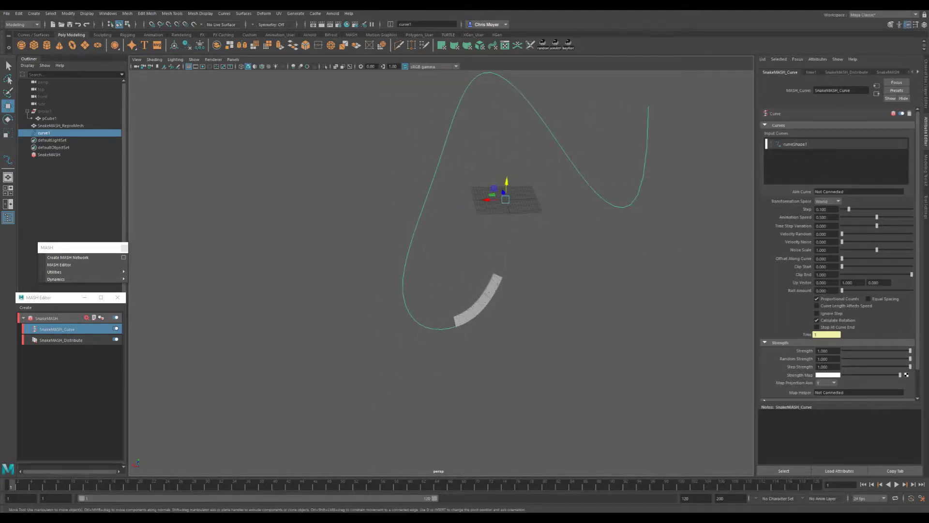
{"action": "left_click_drag", "start_coordinate": [860, 211], "coordinate": [915, 205]}
{"action": "mouse_move", "coordinate": [641, 219]}
{"action": "left_mouse_down", "text": "alt"}
{"action": "mouse_move", "coordinate": [577, 228]}
{"action": "mouse_move", "coordinate": [501, 212]}
{"action": "mouse_move", "coordinate": [655, 230]}
{"action": "left_mouse_up", "text": "alt"}
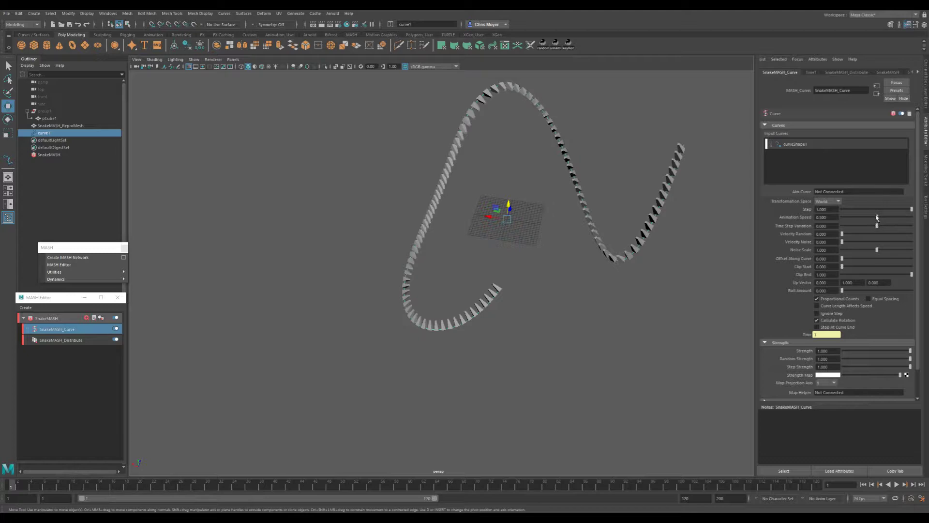
{"action": "left_click_drag", "start_coordinate": [874, 219], "coordinate": [790, 210]}
{"action": "type", "text": "1.1"}
{"action": "key", "text": "Return"}
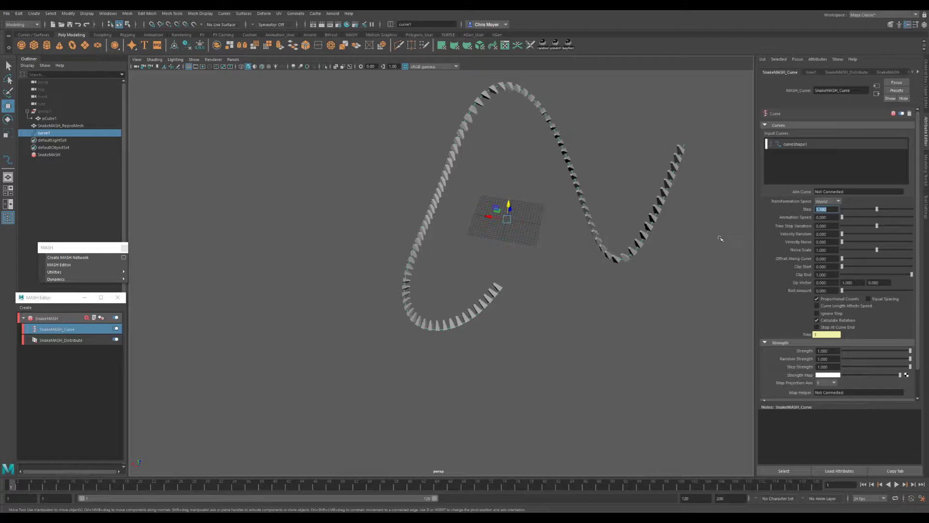
- Preview the playback with Animation Speed at 1, return to the first frame and reset the speed to 0
{"action": "middle_click_drag", "start_coordinate": [694, 235], "coordinate": [647, 251], "text": "alt"}
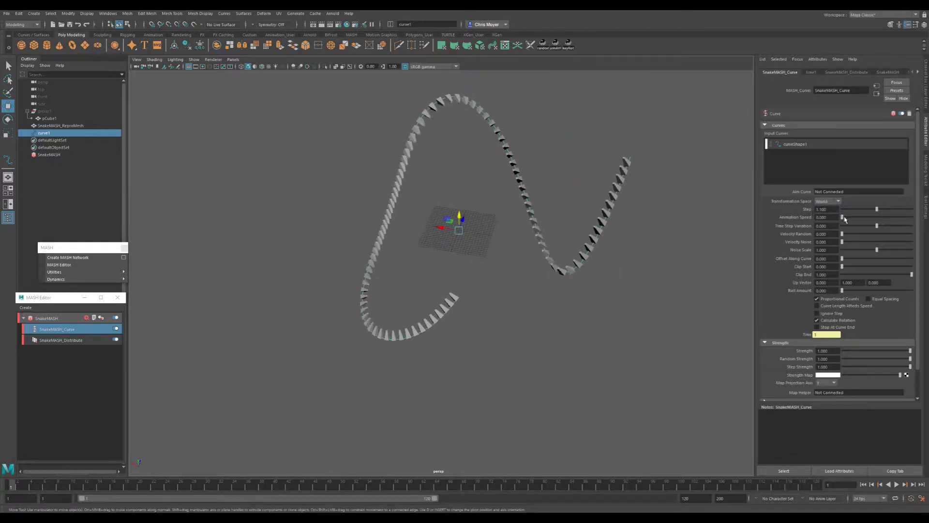
{"action": "left_click_drag", "start_coordinate": [843, 218], "coordinate": [912, 217]}
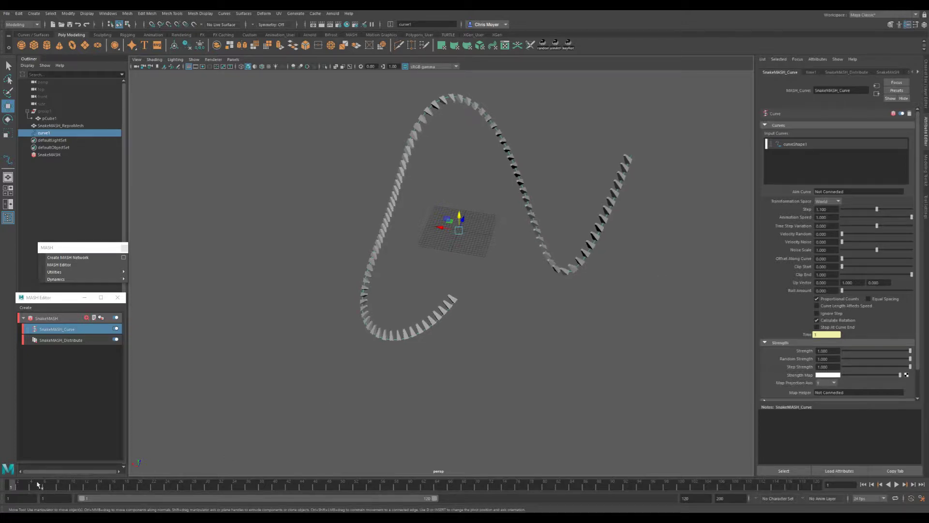
{"action": "key", "text": "alt+v"}
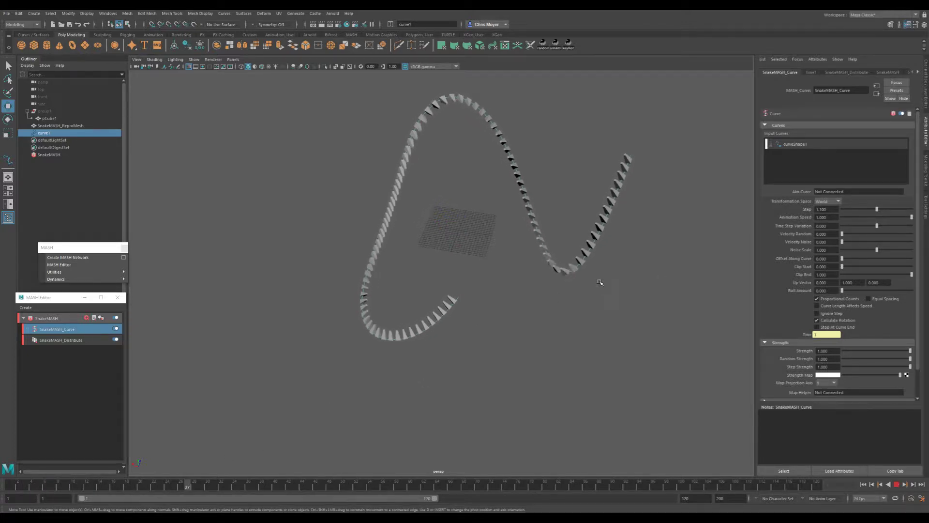
{"action": "key", "text": "alt+v"}
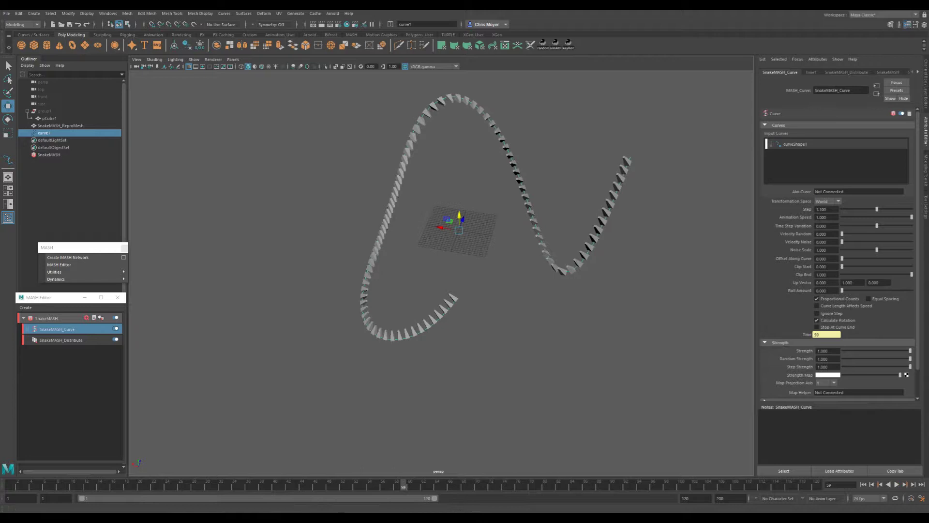
{"action": "left_click", "coordinate": [864, 484]}
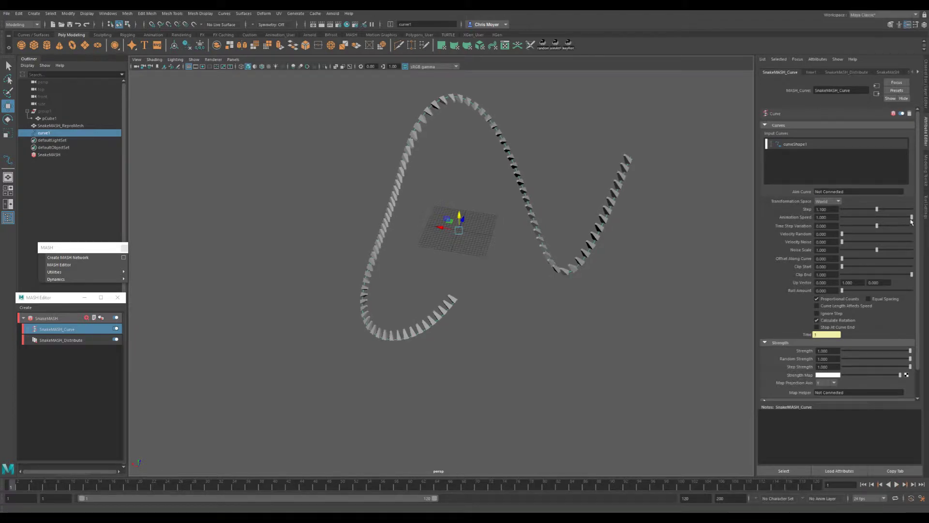
{"action": "left_click_drag", "start_coordinate": [912, 217], "coordinate": [842, 217]}
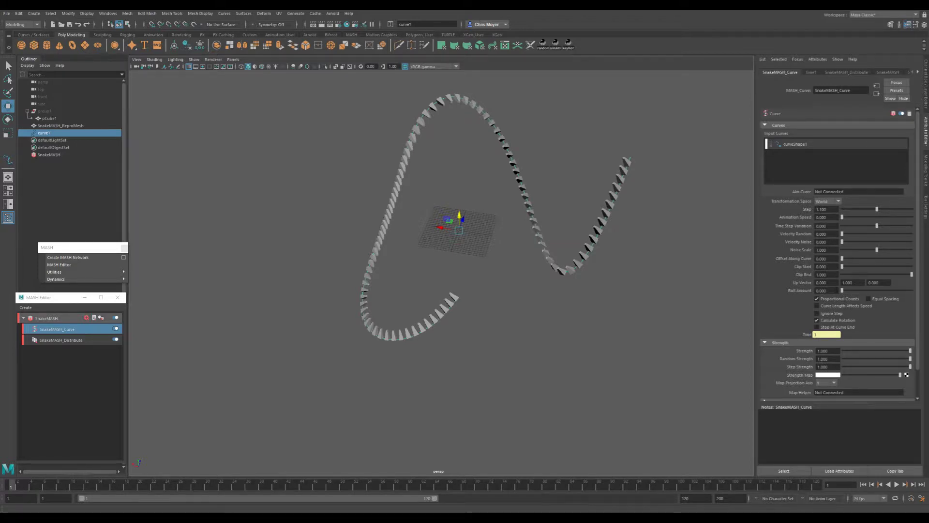
- Turn Calculate Rotation off on the Curve node to compare the spikes' orientation, and turn it back on
{"action": "left_click", "coordinate": [832, 321]}
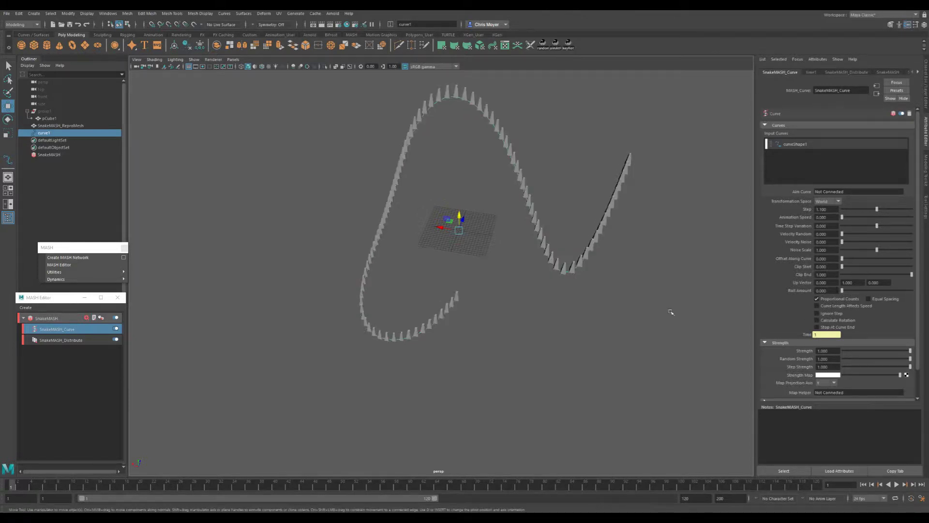
{"action": "left_click_drag", "start_coordinate": [670, 312], "coordinate": [612, 321], "text": "alt"}
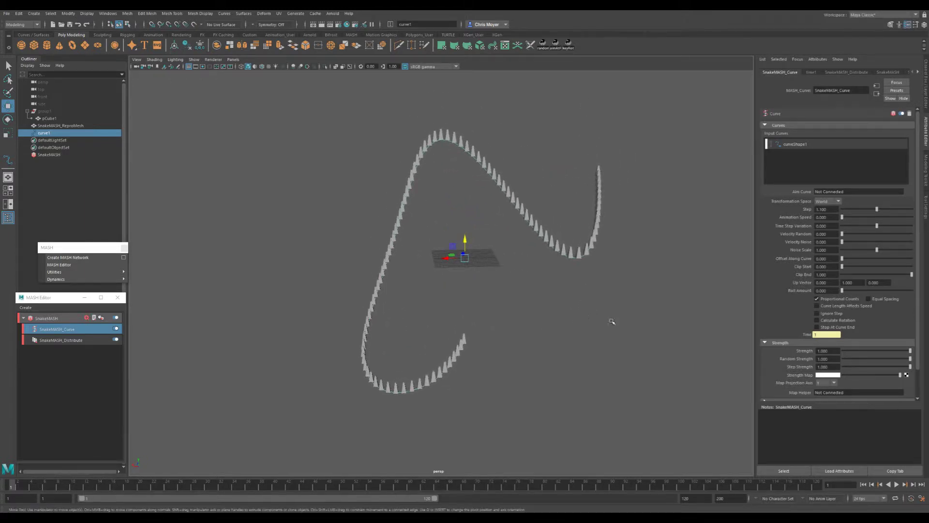
{"action": "left_click", "coordinate": [837, 319]}
{"action": "mouse_move", "coordinate": [515, 314]}
{"action": "left_mouse_down", "text": "alt"}
{"action": "mouse_move", "coordinate": [583, 307]}
{"action": "mouse_move", "coordinate": [518, 315]}
{"action": "mouse_move", "coordinate": [554, 308]}
{"action": "mouse_move", "coordinate": [535, 358]}
{"action": "mouse_move", "coordinate": [500, 320]}
{"action": "mouse_move", "coordinate": [505, 310]}
{"action": "left_mouse_up", "text": "alt"}
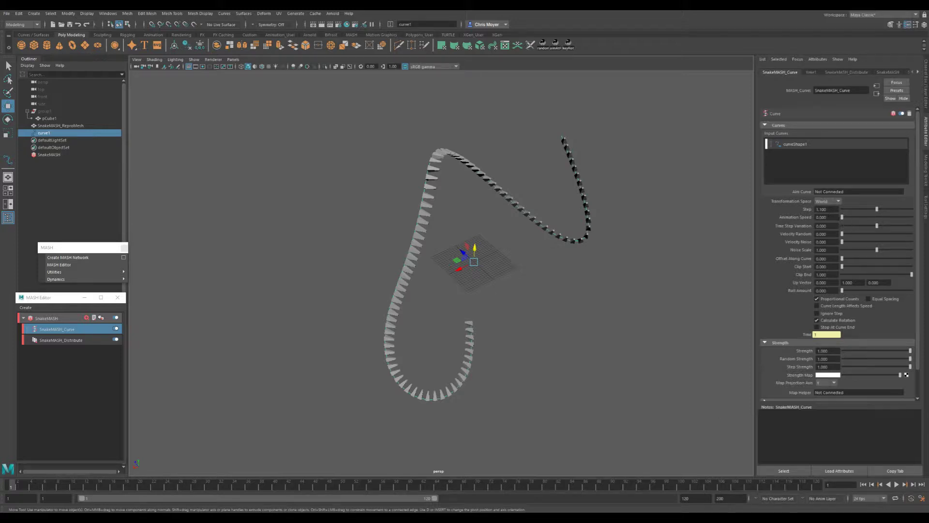
- Set the Curve node's Animation Speed to 1, play the animation and return to the first frame
{"action": "left_click_drag", "start_coordinate": [843, 218], "coordinate": [912, 218]}
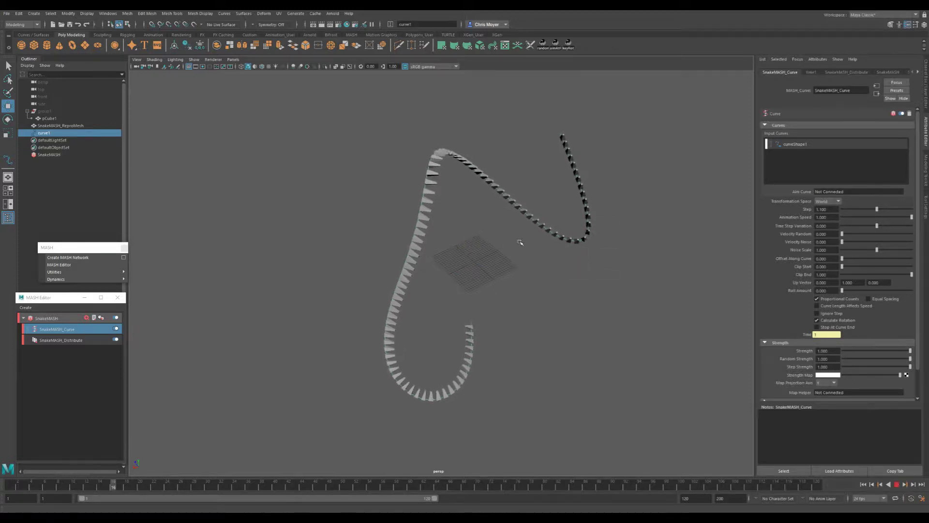
{"action": "left_click_drag", "start_coordinate": [558, 282], "coordinate": [538, 292], "text": "alt"}
{"action": "key", "text": "Escape"}
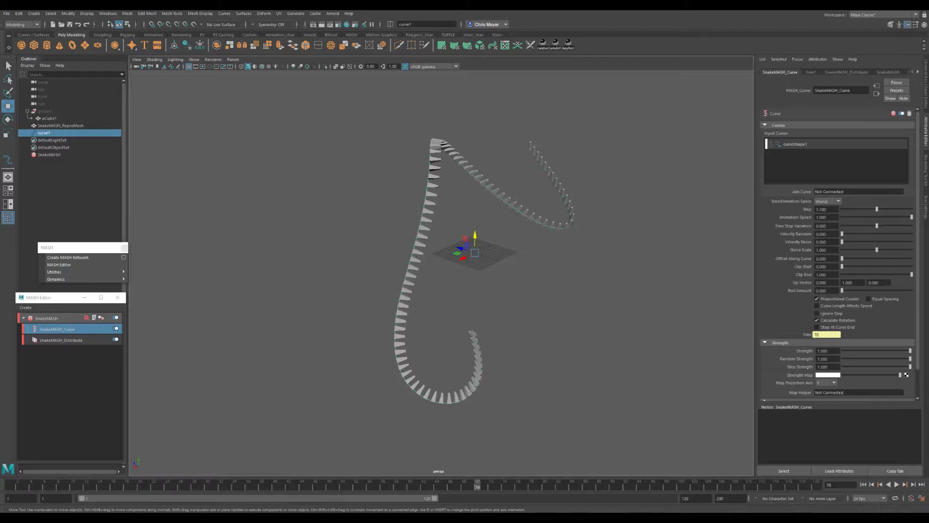
{"action": "left_click", "coordinate": [864, 485]}
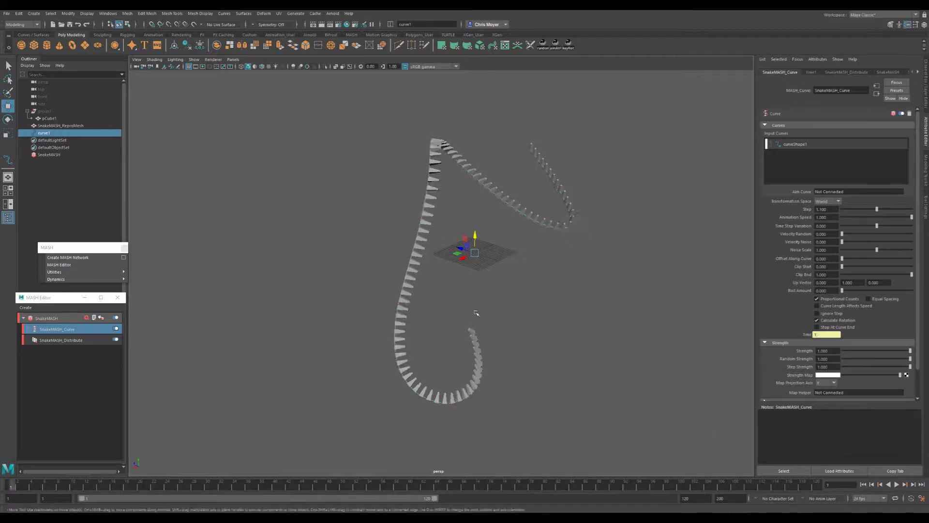
- Duplicate curve1 and uniformly scale the copy down to about 0.77 so it runs inside the original curve
{"action": "left_click", "coordinate": [44, 133]}
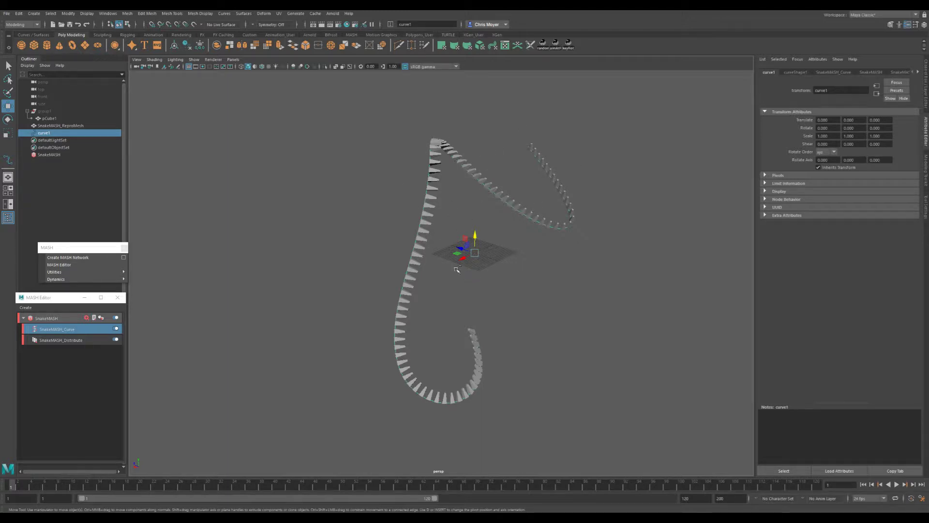
{"action": "key", "text": "ctrl+d"}
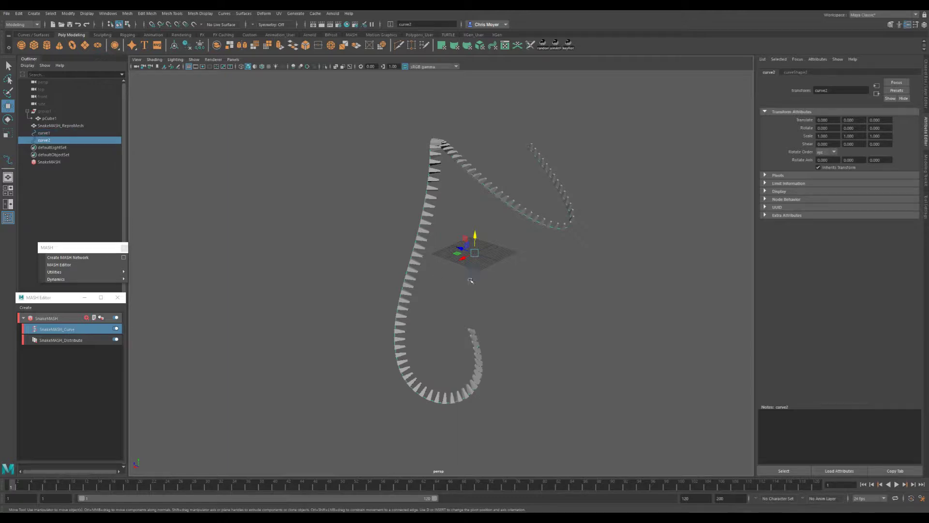
{"action": "left_click_drag", "start_coordinate": [470, 280], "coordinate": [488, 283], "text": "alt"}
{"action": "key", "text": "r"}
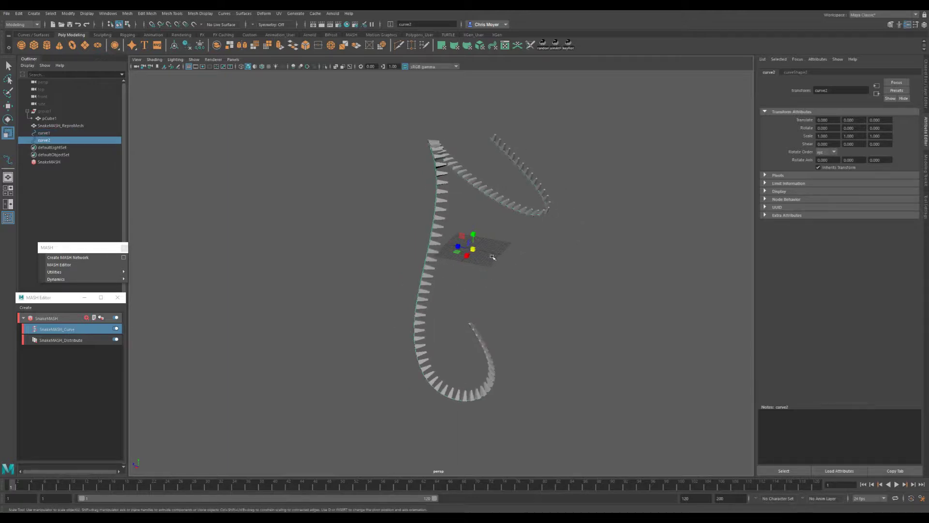
{"action": "mouse_move", "coordinate": [476, 249]}
{"action": "left_mouse_down"}
{"action": "mouse_move", "coordinate": [425, 262]}
{"action": "mouse_move", "coordinate": [464, 242]}
{"action": "left_mouse_up"}
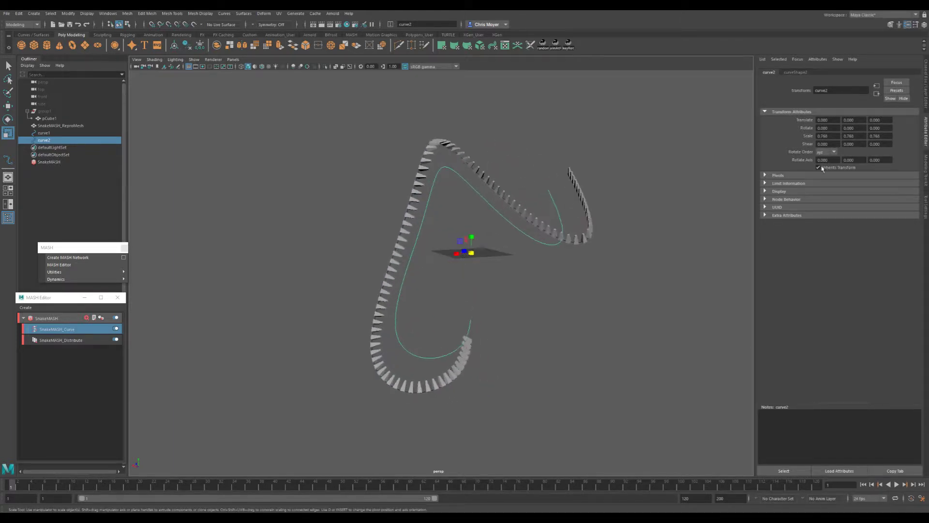
{"action": "left_click", "coordinate": [925, 97]}
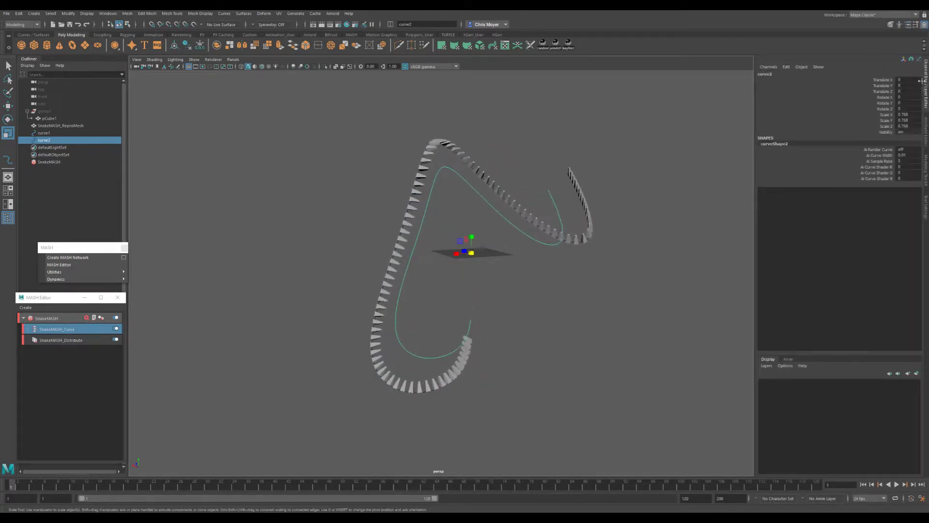
{"action": "left_click", "coordinate": [923, 128]}
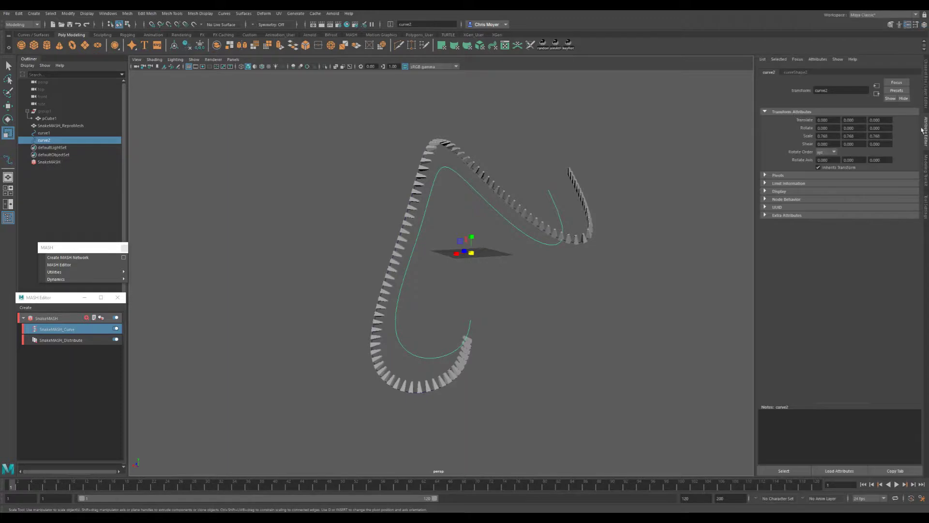
- Assign curve2 as the Aim Curve of the MASH Curve node and set Roll Amount to 1
{"action": "left_click", "coordinate": [80, 329]}
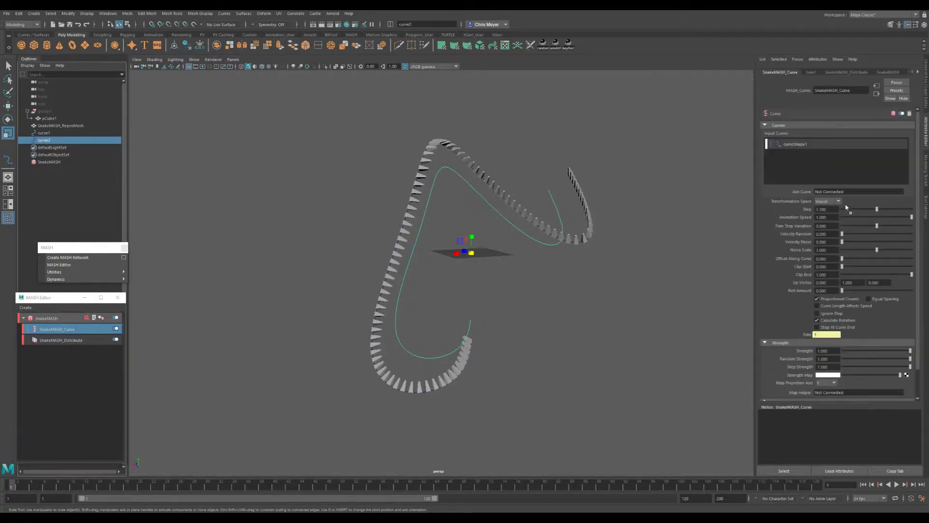
{"action": "left_click", "coordinate": [863, 193]}
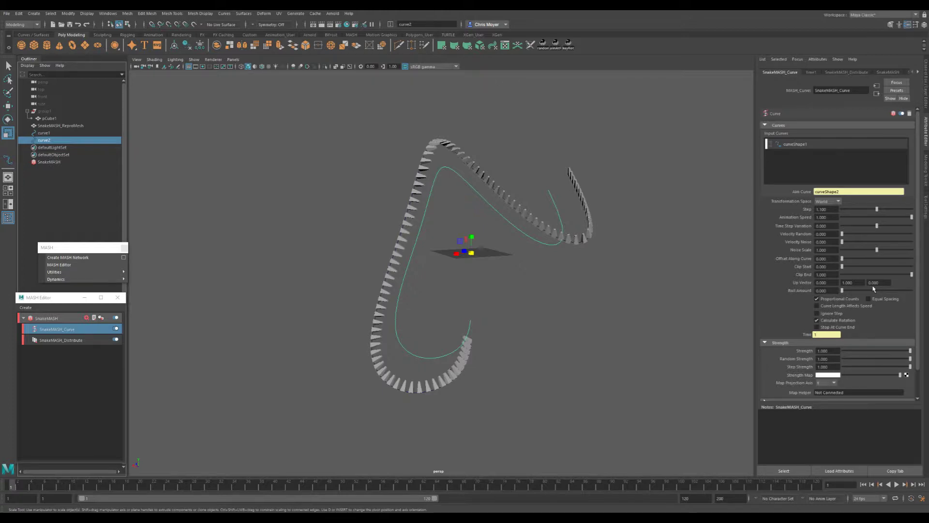
{"action": "left_click_drag", "start_coordinate": [844, 292], "coordinate": [907, 287]}
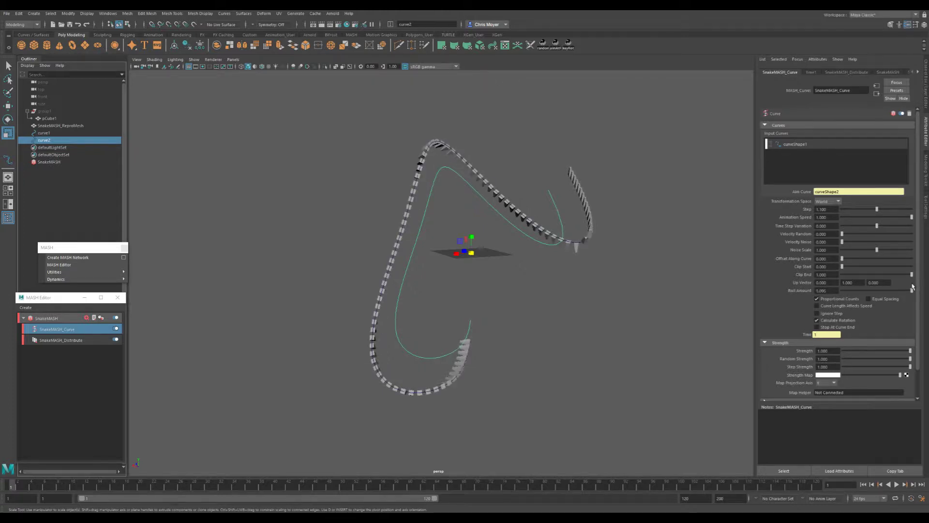
- Try rotating the original spike's group about its Z axis, then undo the rotation
{"action": "left_click_drag", "start_coordinate": [571, 288], "coordinate": [615, 286], "text": "alt"}
{"action": "left_click_drag", "start_coordinate": [547, 307], "coordinate": [455, 288], "text": "alt"}
{"action": "right_click_drag", "start_coordinate": [456, 288], "coordinate": [578, 291], "text": "alt"}
{"action": "left_click", "coordinate": [45, 111]}
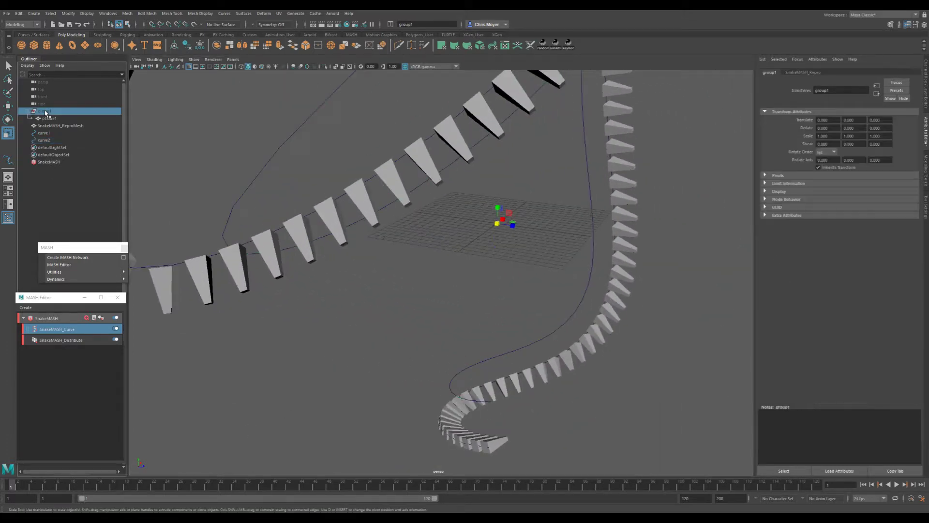
{"action": "key", "text": "f"}
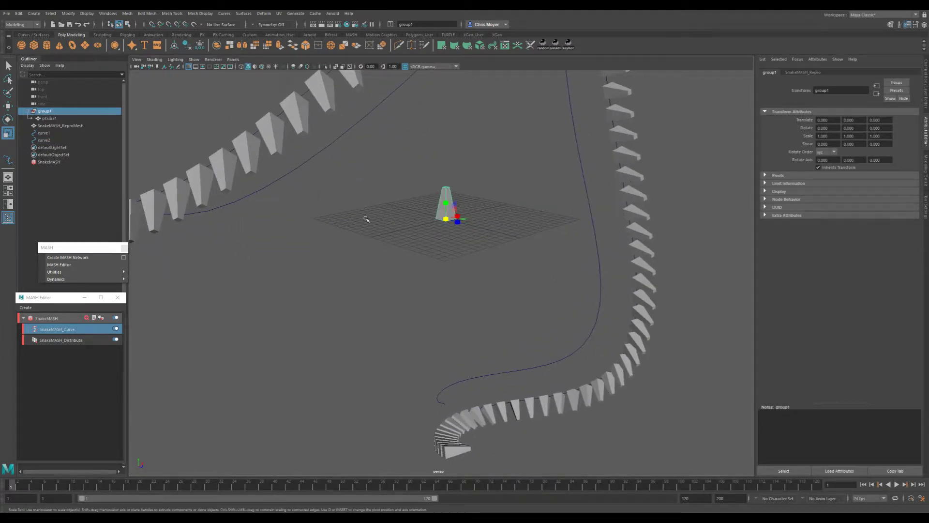
{"action": "key", "text": "e"}
{"action": "left_click_drag", "start_coordinate": [494, 210], "coordinate": [481, 253], "text": "alt"}
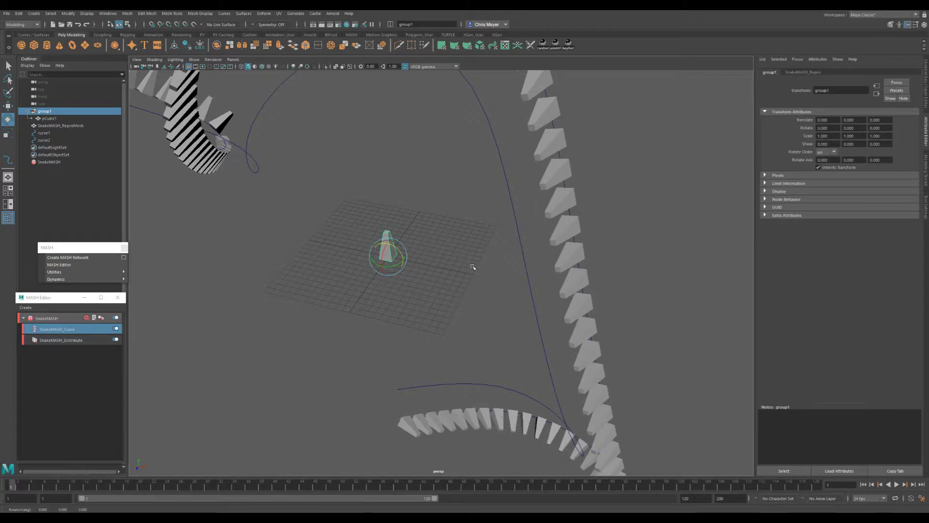
{"action": "middle_click_drag", "start_coordinate": [440, 270], "coordinate": [525, 279]}
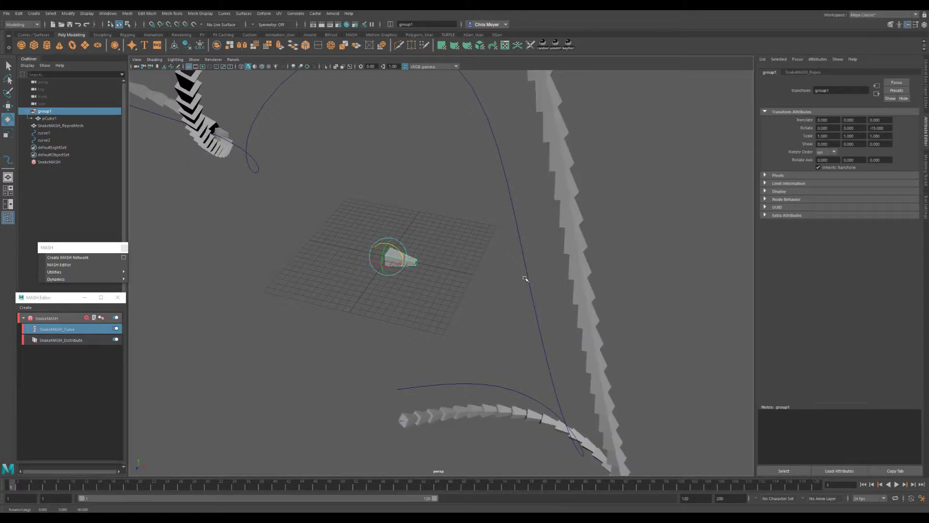
{"action": "right_click_drag", "start_coordinate": [527, 271], "coordinate": [366, 270], "text": "alt"}
{"action": "middle_click_drag", "start_coordinate": [427, 273], "coordinate": [460, 285], "text": "alt"}
{"action": "key", "text": "ctrl+z"}
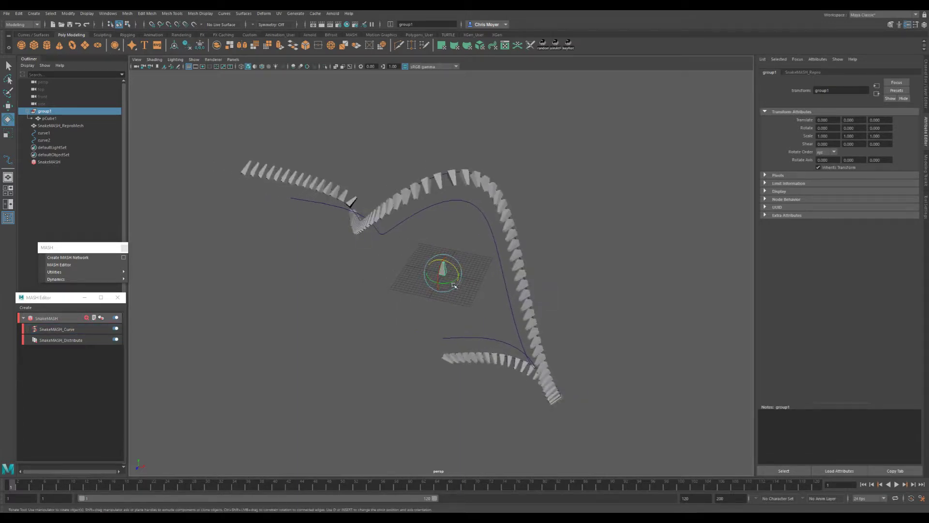
- Rotate the original spike's group to -90 degrees about X
{"action": "left_click", "coordinate": [439, 275]}
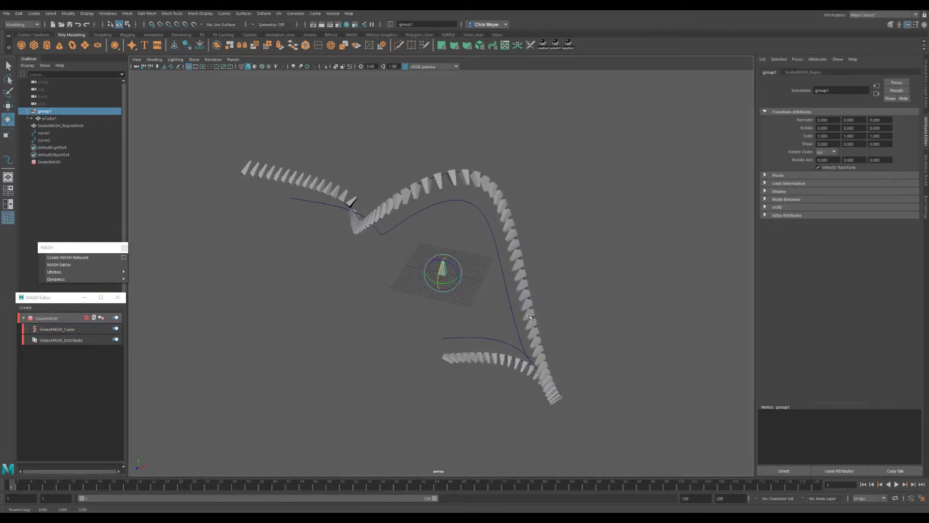
{"action": "middle_click_drag", "start_coordinate": [526, 319], "coordinate": [444, 314]}
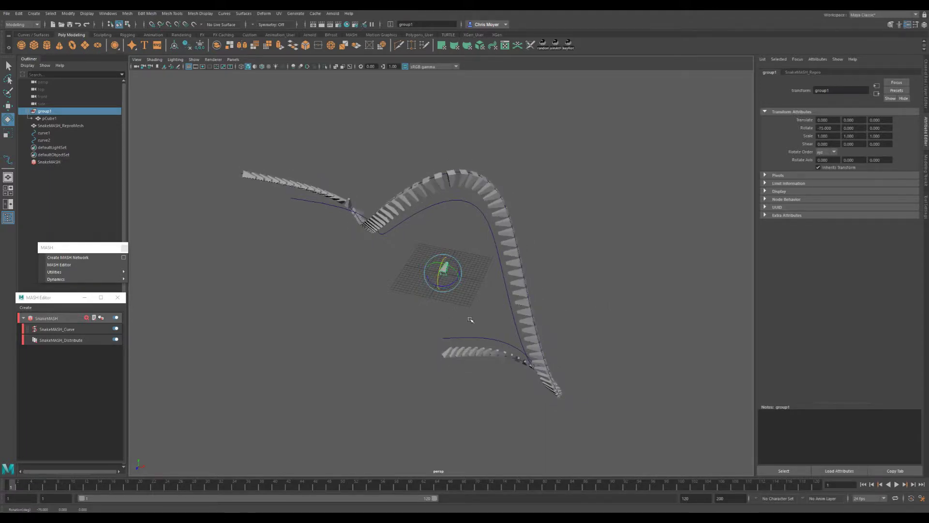
{"action": "left_click_drag", "start_coordinate": [470, 319], "coordinate": [508, 309], "text": "alt"}
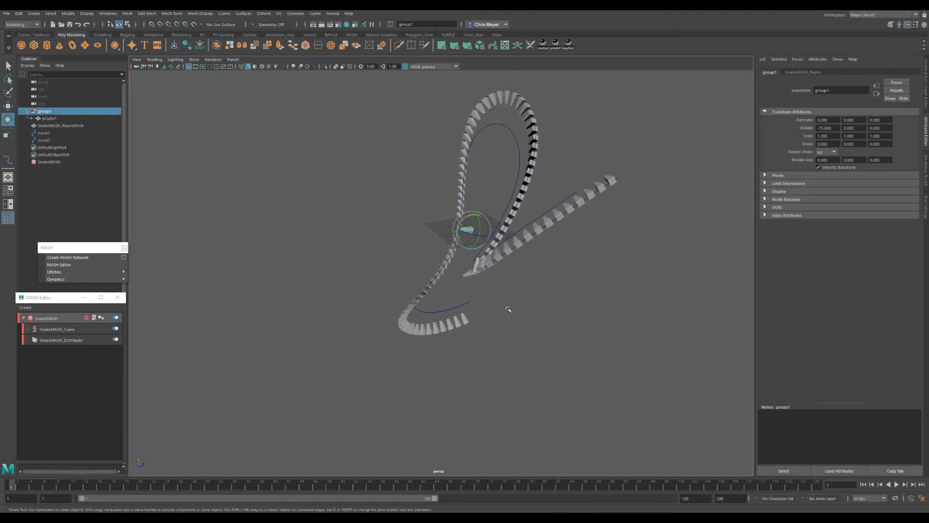
{"action": "middle_click_drag", "start_coordinate": [498, 318], "coordinate": [511, 321]}
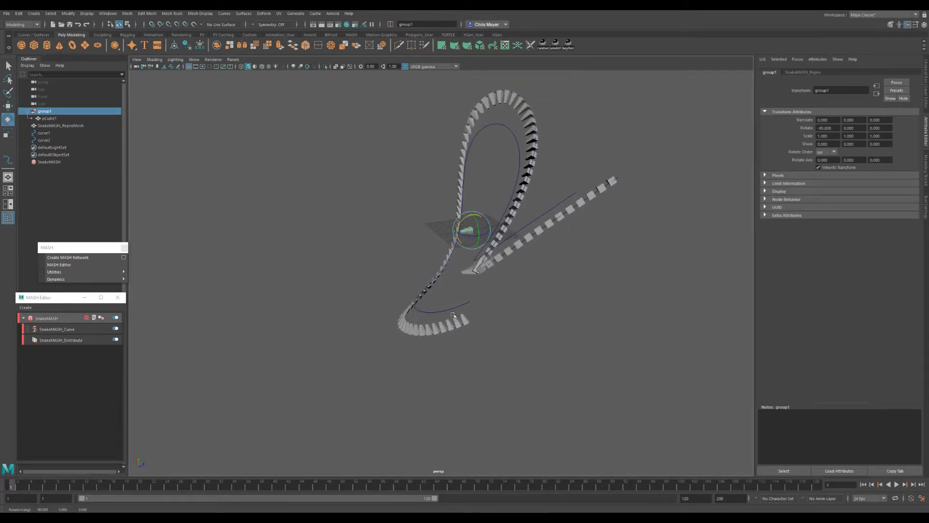
- Show curve2's control vertices and move the vertex at its sharp bend to reshape the aim curve
{"action": "left_click_drag", "start_coordinate": [454, 315], "coordinate": [533, 294], "text": "alt"}
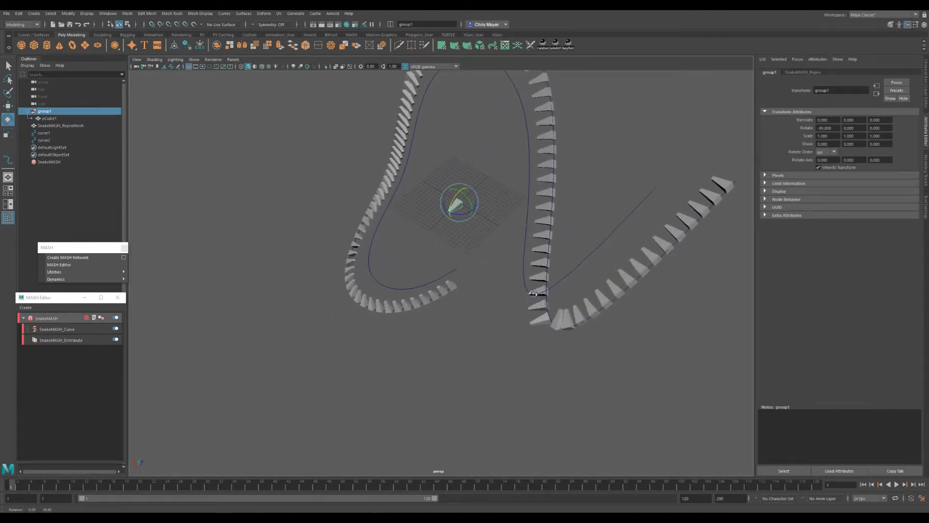
{"action": "left_click", "coordinate": [576, 264]}
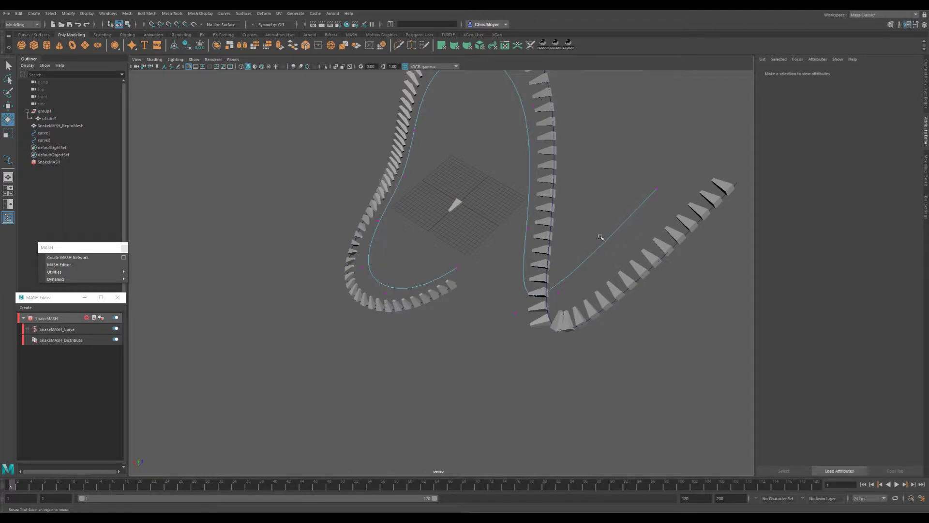
{"action": "left_click_drag", "start_coordinate": [600, 238], "coordinate": [496, 283], "text": "alt"}
{"action": "left_click", "coordinate": [490, 269]}
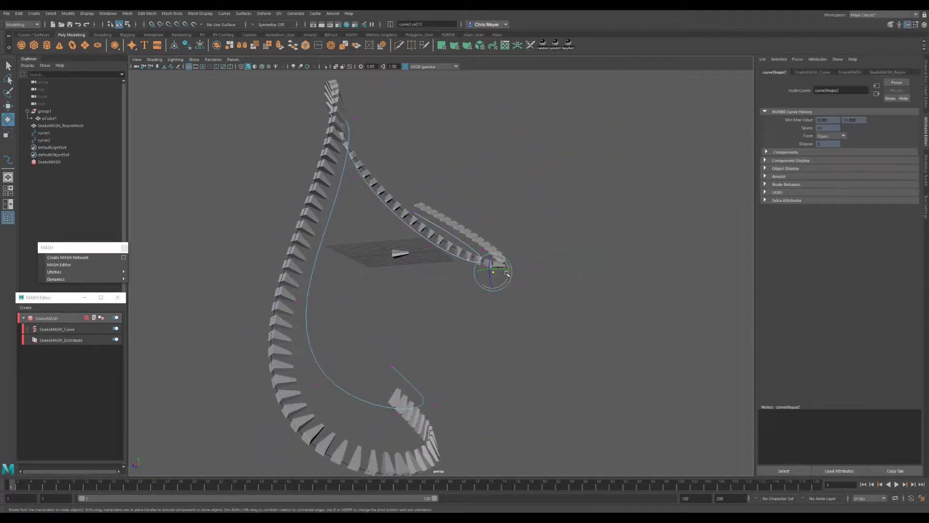
{"action": "key", "text": "w"}
{"action": "left_click_drag", "start_coordinate": [493, 252], "coordinate": [422, 247]}
{"action": "left_click_drag", "start_coordinate": [422, 248], "coordinate": [438, 313], "text": "alt"}
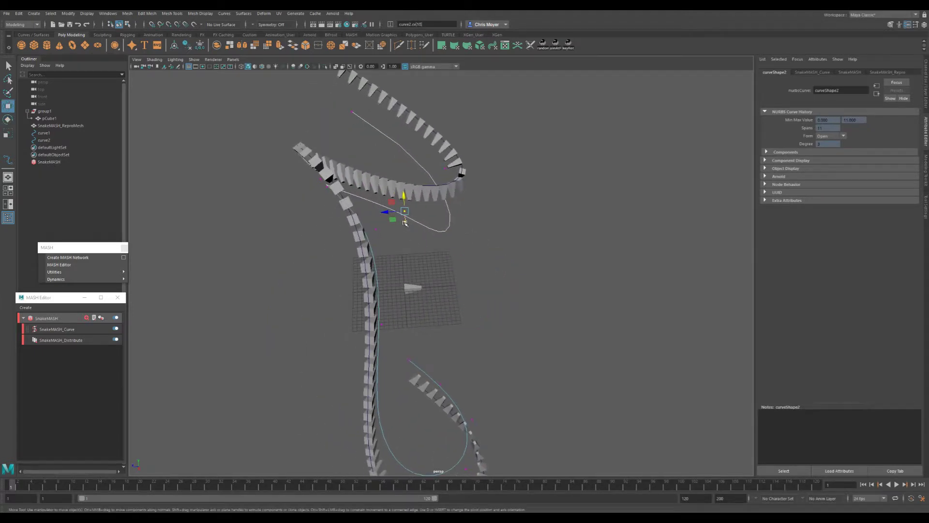
{"action": "left_click_drag", "start_coordinate": [396, 220], "coordinate": [555, 279]}
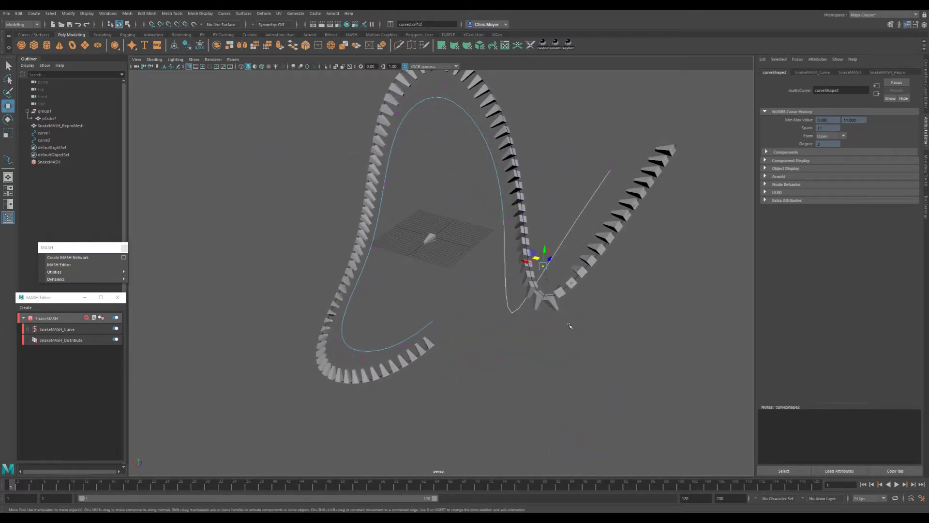
- Reposition the control vertices near the far end of curve2 to form a rounder bend beneath the spikes
{"action": "left_click_drag", "start_coordinate": [550, 339], "coordinate": [488, 331], "text": "alt"}
{"action": "left_click_drag", "start_coordinate": [445, 259], "coordinate": [527, 262]}
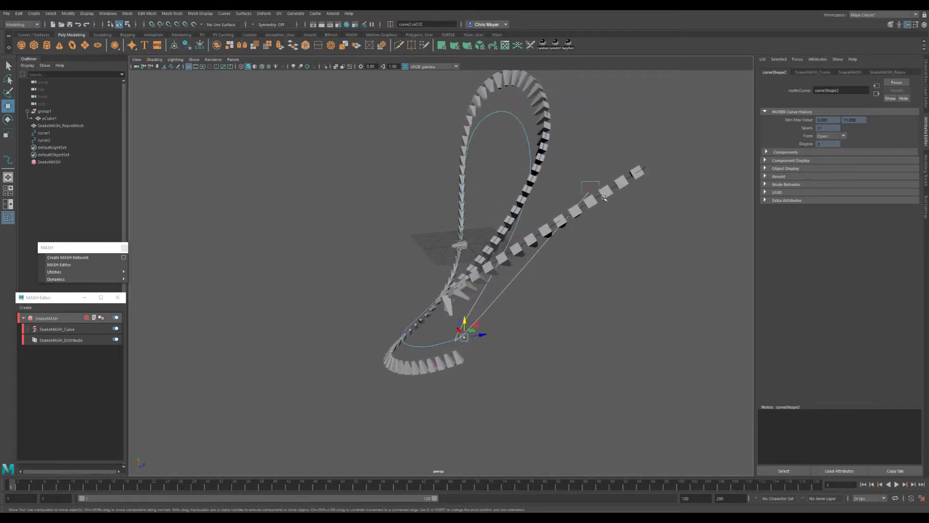
{"action": "mouse_move", "coordinate": [604, 198]}
{"action": "left_mouse_down"}
{"action": "mouse_move", "coordinate": [630, 242]}
{"action": "mouse_move", "coordinate": [633, 274]}
{"action": "mouse_move", "coordinate": [538, 336]}
{"action": "mouse_move", "coordinate": [605, 307]}
{"action": "mouse_move", "coordinate": [563, 328]}
{"action": "mouse_move", "coordinate": [552, 353]}
{"action": "mouse_move", "coordinate": [528, 356]}
{"action": "mouse_move", "coordinate": [510, 298]}
{"action": "mouse_move", "coordinate": [535, 300]}
{"action": "mouse_move", "coordinate": [541, 271]}
{"action": "left_mouse_up"}
{"action": "middle_click_drag", "start_coordinate": [533, 342], "coordinate": [570, 329]}
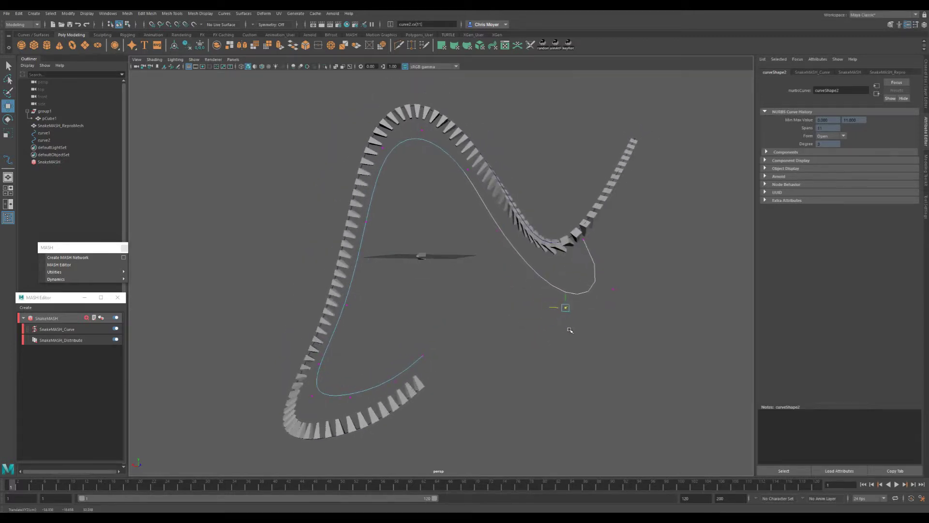
- Play the animation to inspect the spikes' orientation, return to the first frame and review the Curve node's settings
{"action": "left_click_drag", "start_coordinate": [568, 330], "coordinate": [560, 355], "text": "alt"}
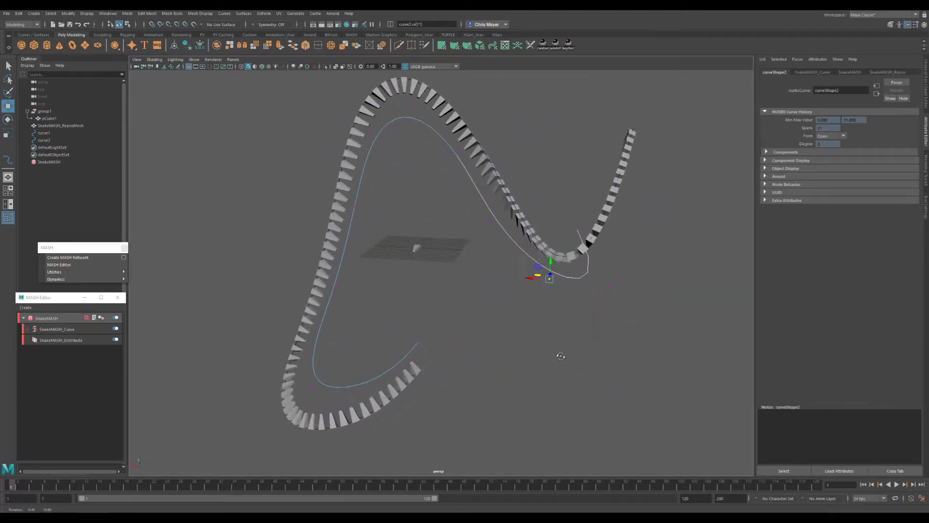
{"action": "right_click_drag", "start_coordinate": [560, 355], "coordinate": [442, 349], "text": "alt"}
{"action": "left_click_drag", "start_coordinate": [441, 348], "coordinate": [491, 349], "text": "alt"}
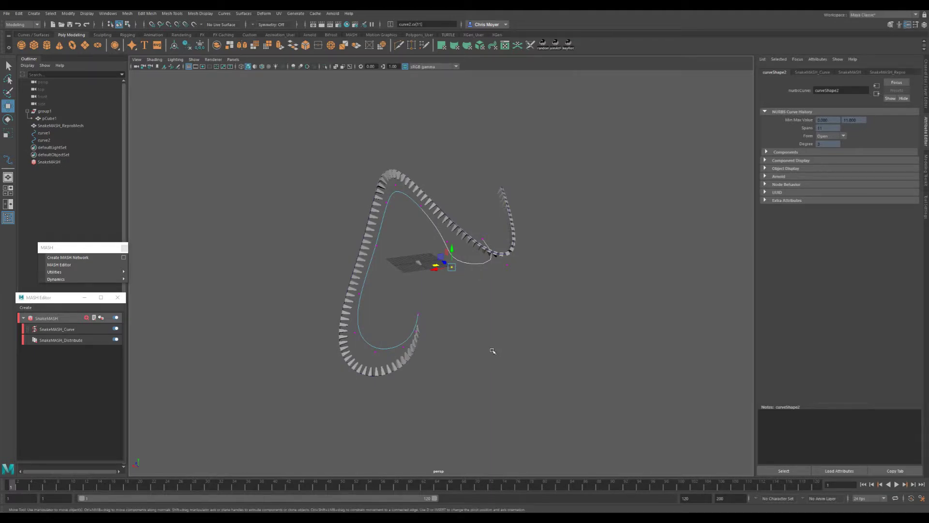
{"action": "key", "text": "alt+v"}
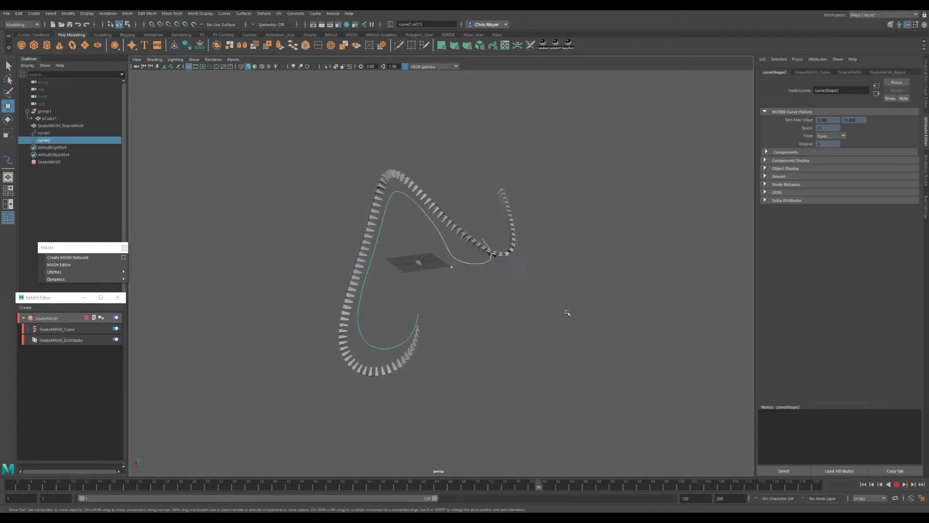
{"action": "left_click_drag", "start_coordinate": [566, 312], "coordinate": [519, 338], "text": "alt"}
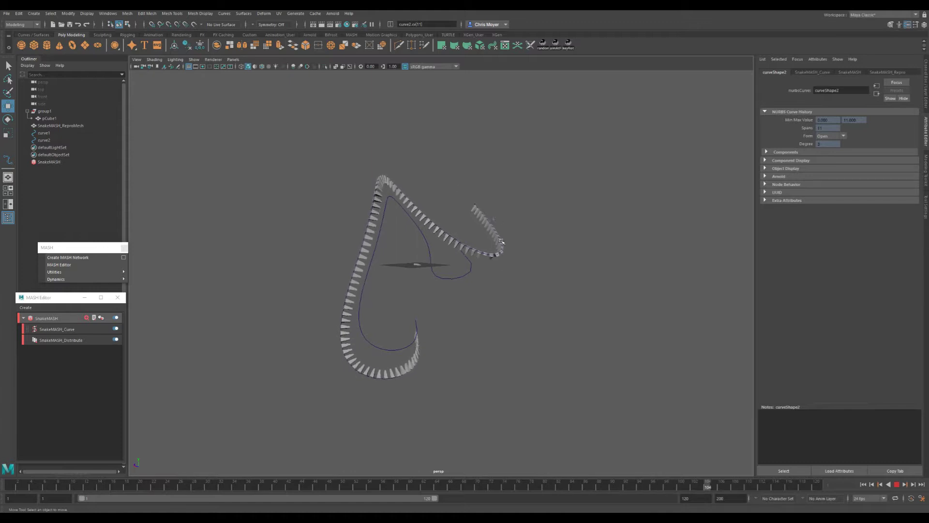
{"action": "left_click_drag", "start_coordinate": [502, 242], "coordinate": [353, 307], "text": "alt"}
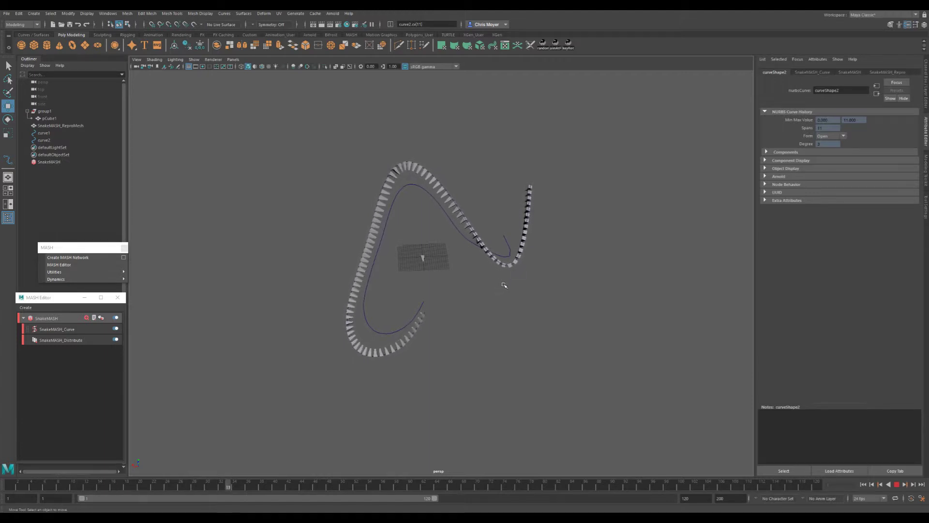
{"action": "left_click", "coordinate": [544, 282]}
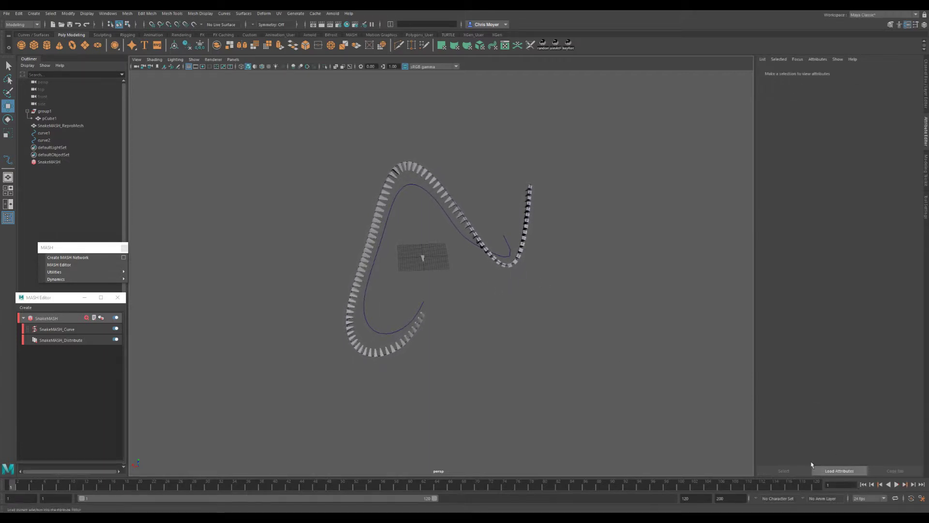
{"action": "left_click", "coordinate": [71, 332]}
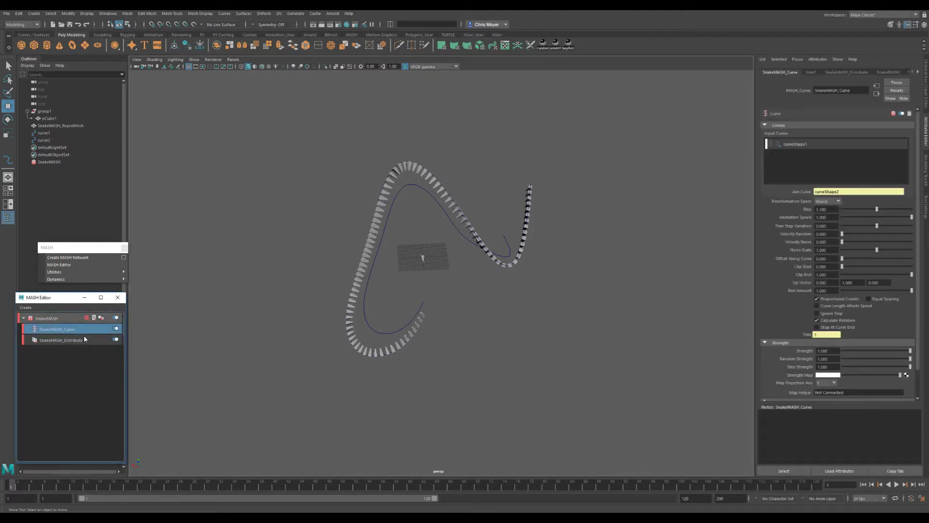
- Create a polygon torus at the origin and isolate it in the viewport
{"action": "mouse_move", "coordinate": [315, 234]}
{"action": "left_mouse_down", "text": "alt"}
{"action": "mouse_move", "coordinate": [379, 202]}
{"action": "mouse_move", "coordinate": [309, 233]}
{"action": "mouse_move", "coordinate": [325, 233]}
{"action": "left_mouse_up", "text": "alt"}
{"action": "left_click_drag", "start_coordinate": [411, 222], "coordinate": [451, 232], "text": "alt"}
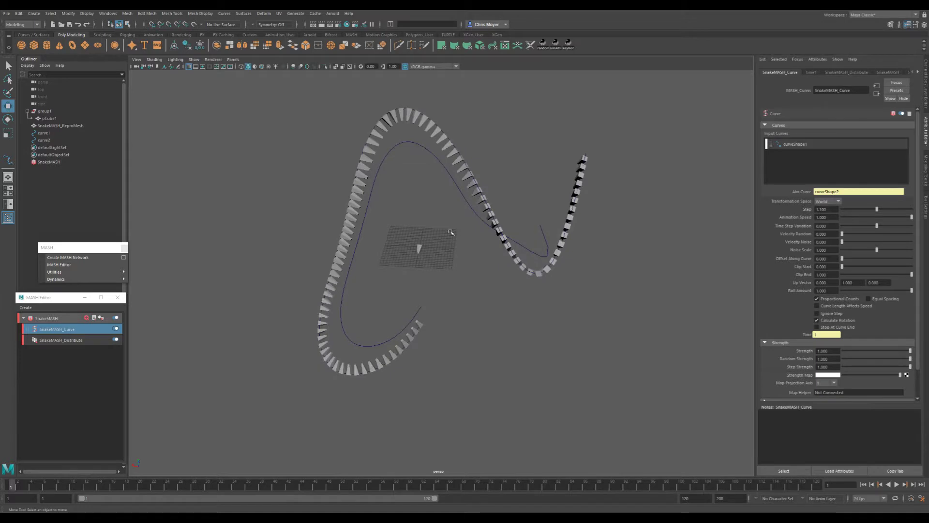
{"action": "left_click", "coordinate": [72, 45]}
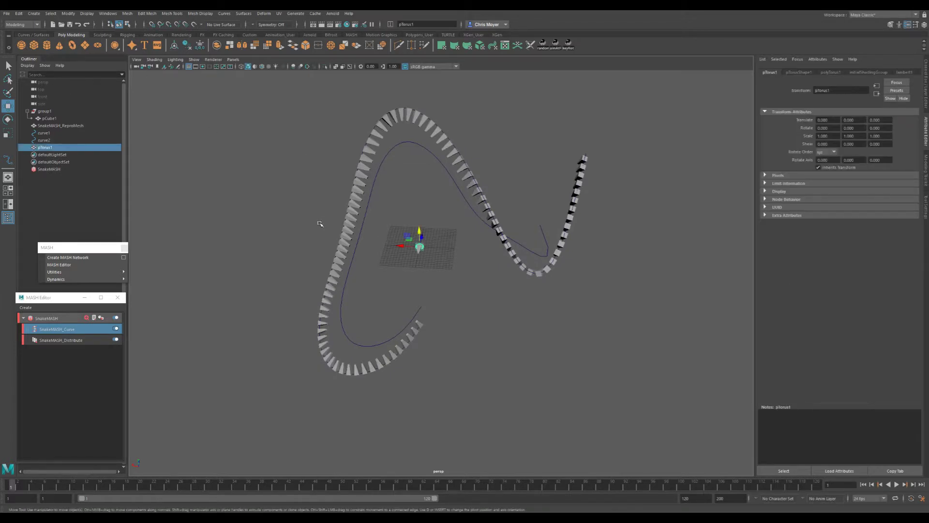
{"action": "right_click_drag", "start_coordinate": [320, 224], "coordinate": [429, 227], "text": "alt"}
{"action": "key", "text": "ctrl+1"}
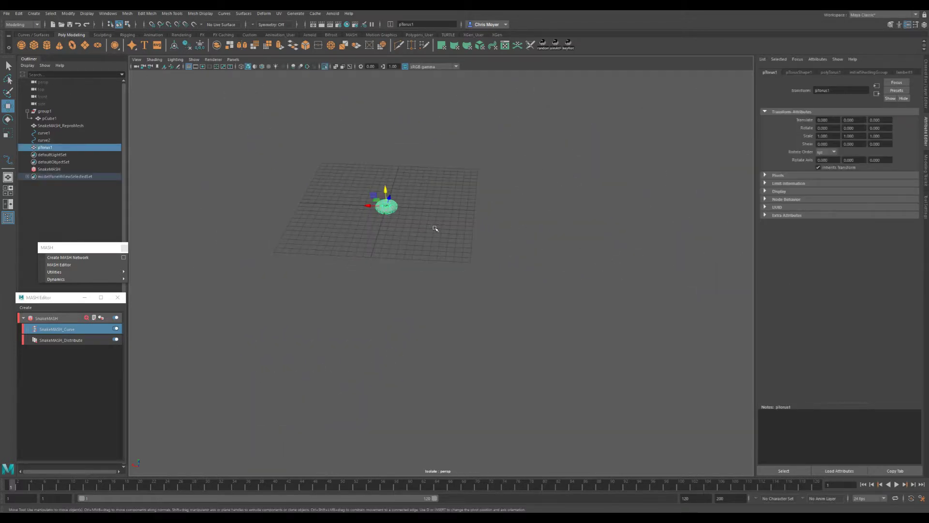
- Snap the torus's pivot to the lowest point of its mesh and move the torus up onto the grid plane
{"action": "key", "text": "f"}
{"action": "left_click_drag", "start_coordinate": [431, 213], "coordinate": [545, 365], "text": "alt"}
{"action": "key", "text": "d"}
{"action": "key", "text": "v"}
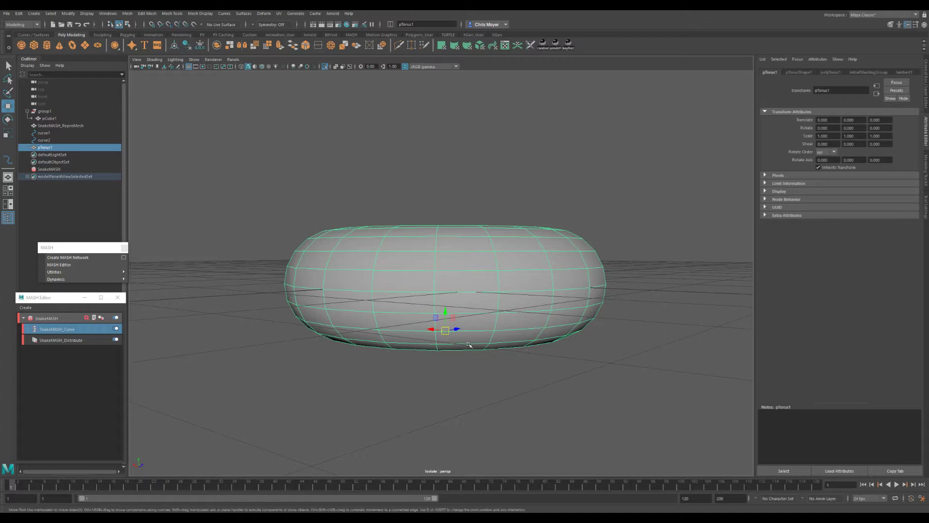
{"action": "key", "text": "x"}
{"action": "left_click_drag", "start_coordinate": [445, 330], "coordinate": [442, 290]}
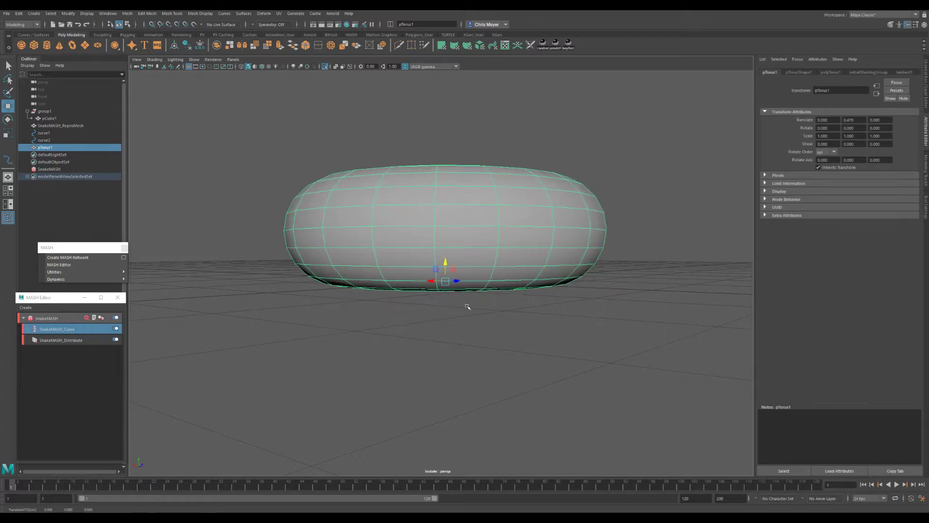
- Freeze the torus's transformations and place the torus in its own group
{"action": "key", "text": "space"}
{"action": "left_click", "coordinate": [440, 252]}
{"action": "left_click", "coordinate": [459, 285]}
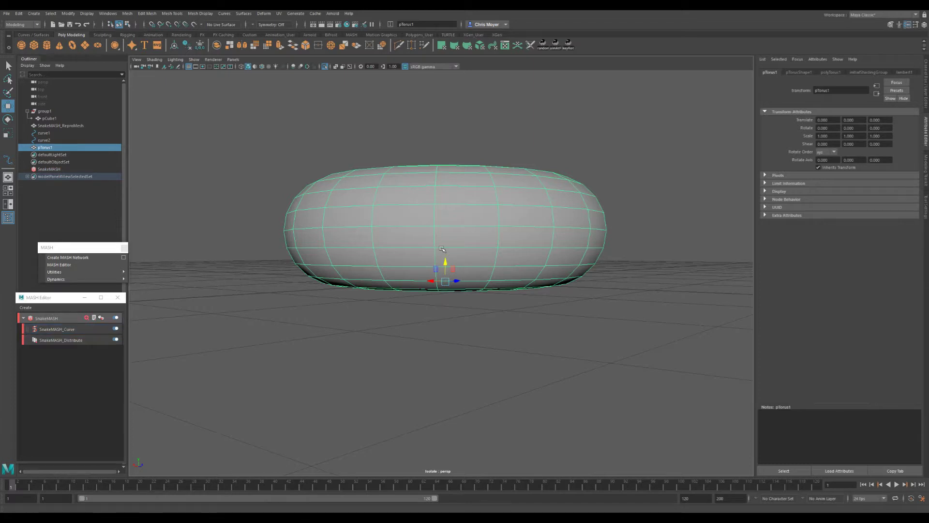
{"action": "key", "text": "ctrl+g"}
- Exit isolation to show the whole scene and scale the torus group uniformly to about 1.22
{"action": "scroll", "coordinate": [502, 239], "scroll_direction": "down", "scroll_amount": 5}
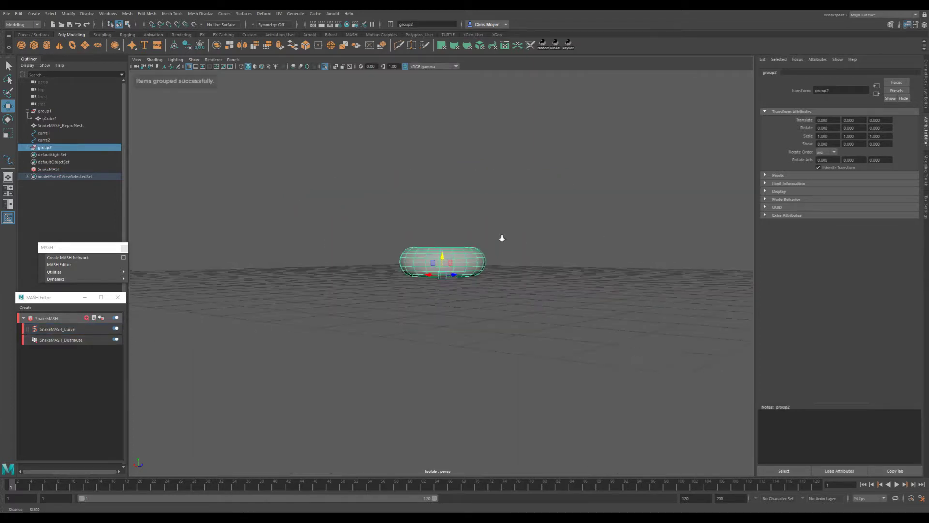
{"action": "left_click_drag", "start_coordinate": [502, 238], "coordinate": [361, 293], "text": "alt"}
{"action": "right_click_drag", "start_coordinate": [513, 276], "coordinate": [359, 288], "text": "alt"}
{"action": "key", "text": "ctrl+1"}
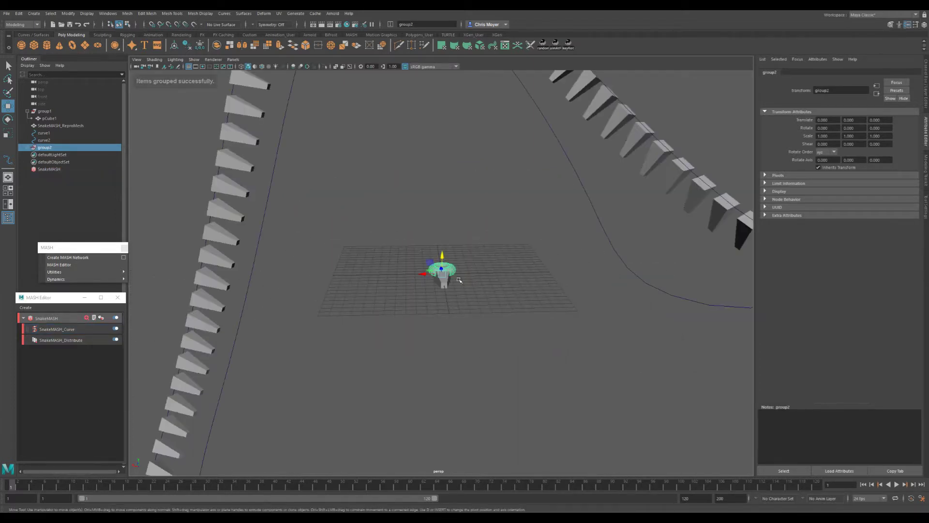
{"action": "right_click_drag", "start_coordinate": [468, 276], "coordinate": [388, 273], "text": "alt"}
{"action": "left_click_drag", "start_coordinate": [397, 242], "coordinate": [446, 274], "text": "alt"}
{"action": "key", "text": "r"}
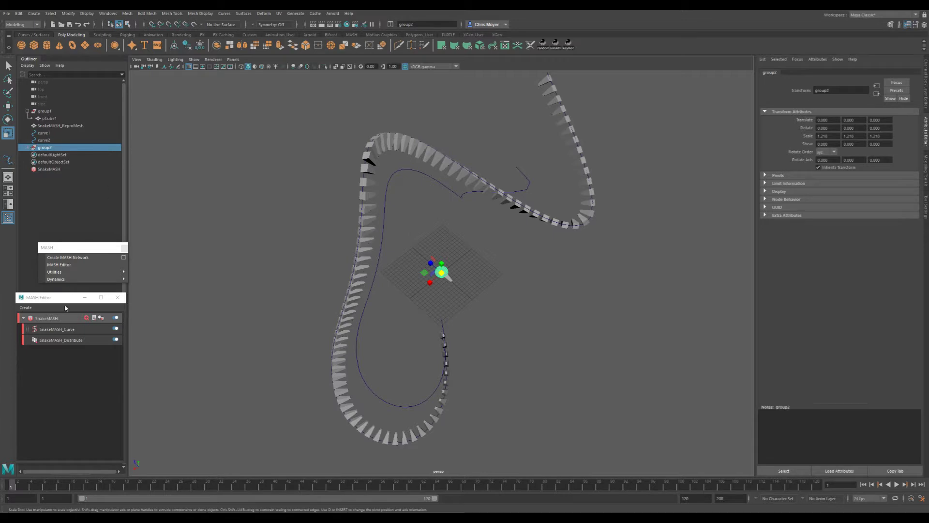
- Add group2, which holds the torus, as the second object in SnakeMASH's Repro node
{"action": "left_click", "coordinate": [47, 318]}
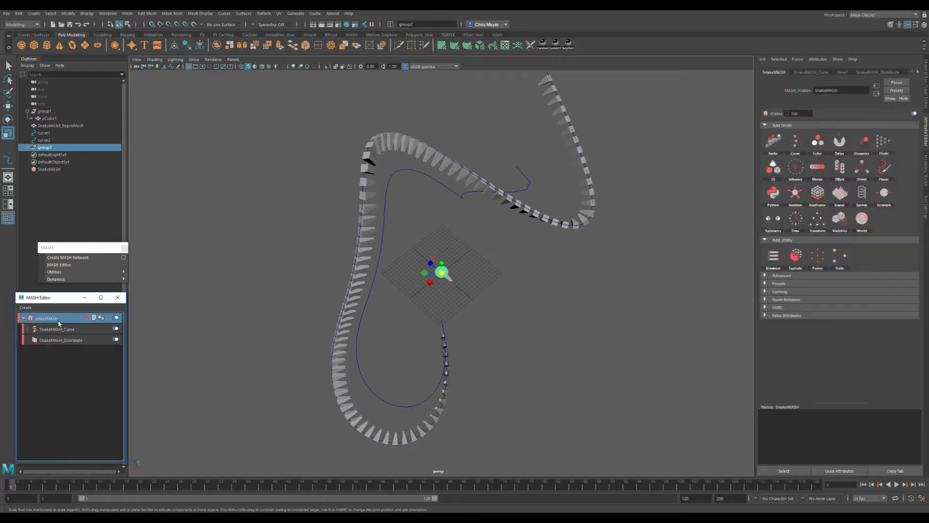
{"action": "left_click", "coordinate": [918, 72]}
{"action": "left_click", "coordinate": [899, 75]}
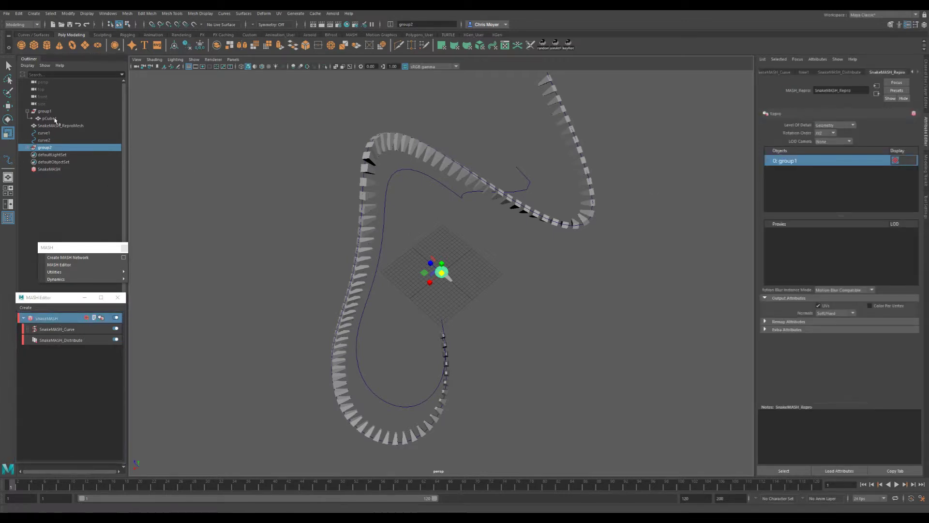
{"action": "middle_click_drag", "start_coordinate": [43, 149], "coordinate": [779, 190]}
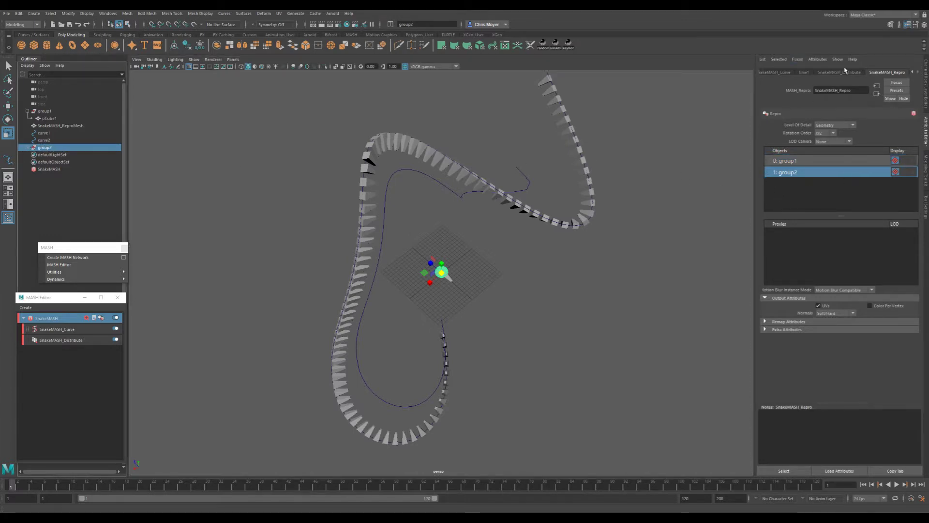
- Add an ID node to the SnakeMASH network and set its ID Type to Random
{"action": "left_click", "coordinate": [76, 319]}
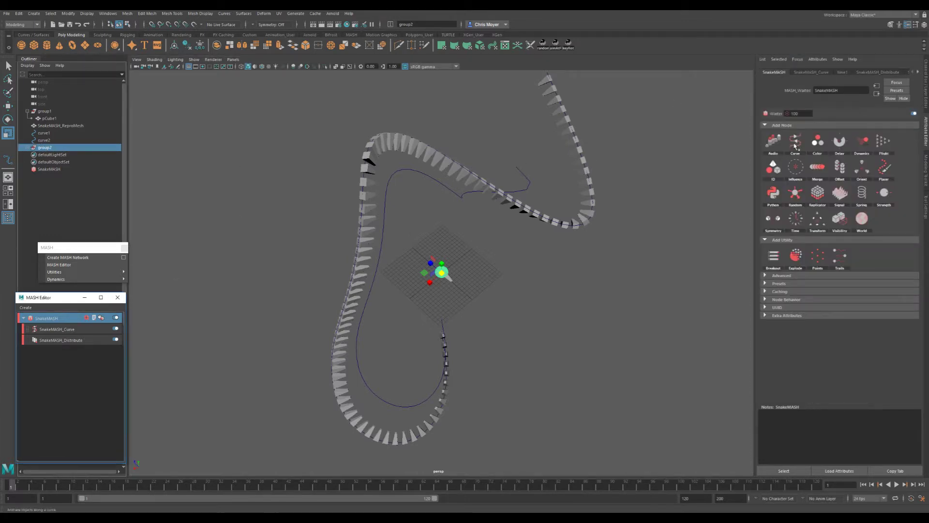
{"action": "left_click", "coordinate": [774, 167]}
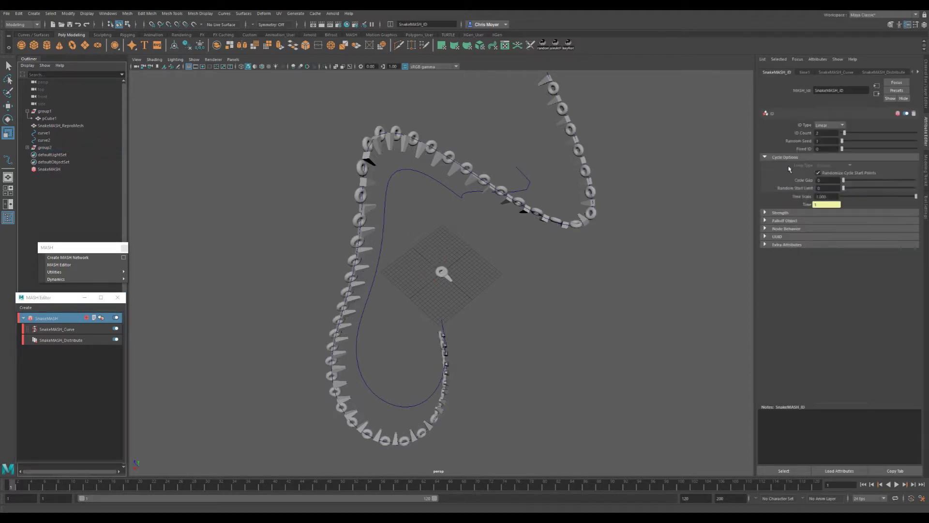
{"action": "left_click", "coordinate": [830, 125]}
{"action": "left_click", "coordinate": [828, 133]}
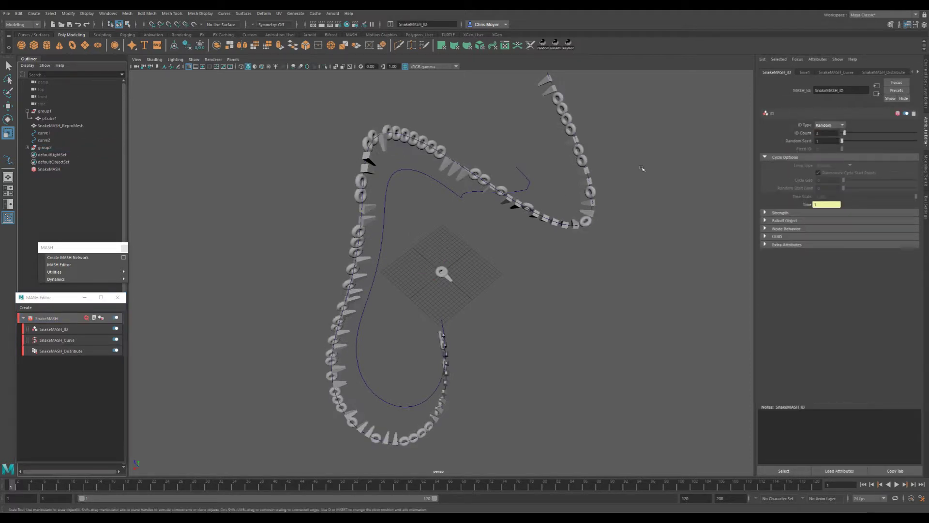
{"action": "left_click_drag", "start_coordinate": [466, 236], "coordinate": [444, 213], "text": "alt"}
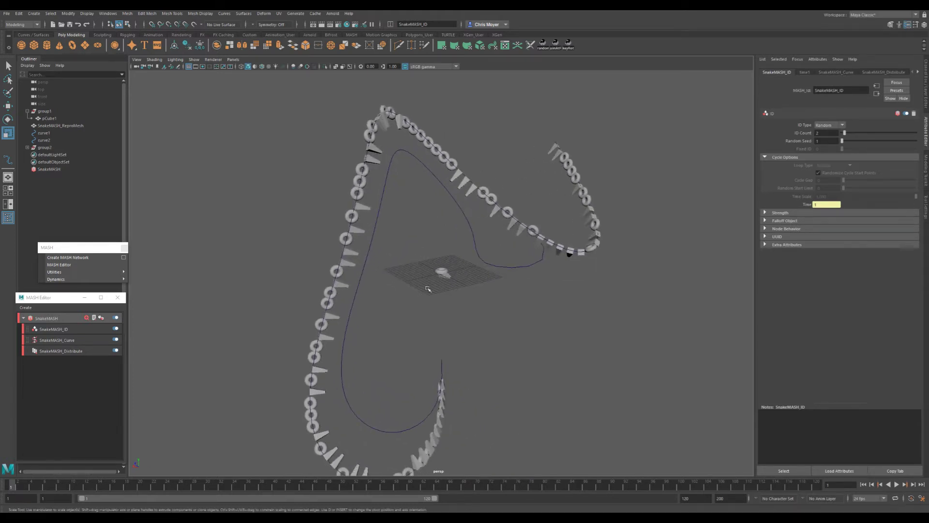
{"action": "left_click_drag", "start_coordinate": [428, 289], "coordinate": [446, 296], "text": "alt"}
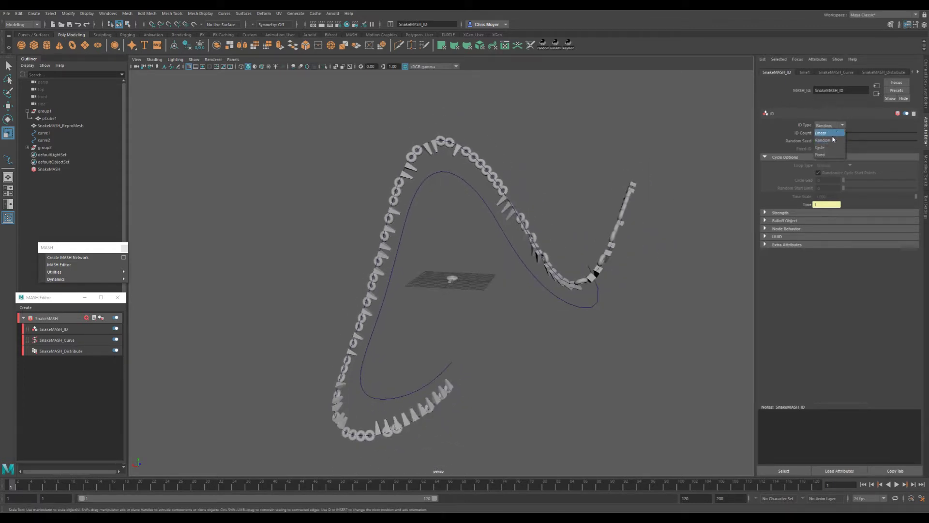
- Switch the ID Type to Linear and check the object order listed in the Repro node
{"action": "left_click", "coordinate": [821, 139]}
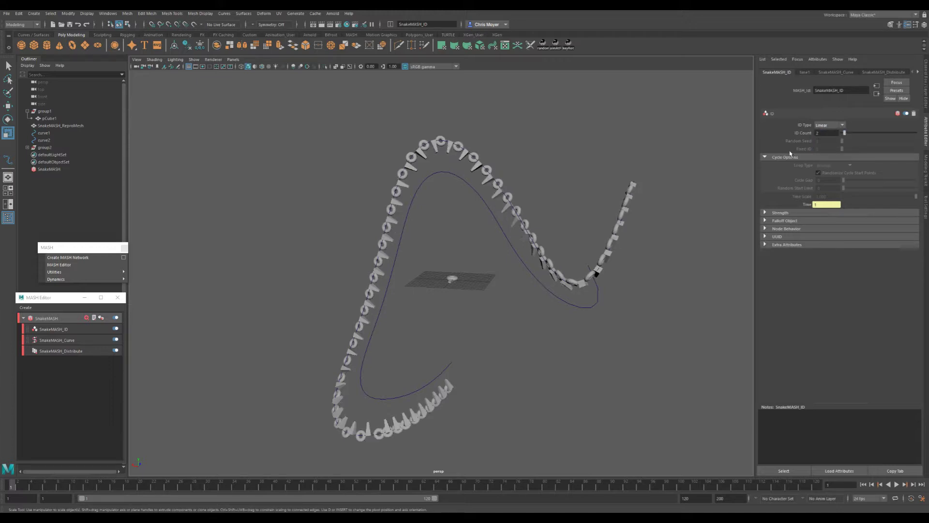
{"action": "left_click_drag", "start_coordinate": [420, 325], "coordinate": [463, 367], "text": "alt"}
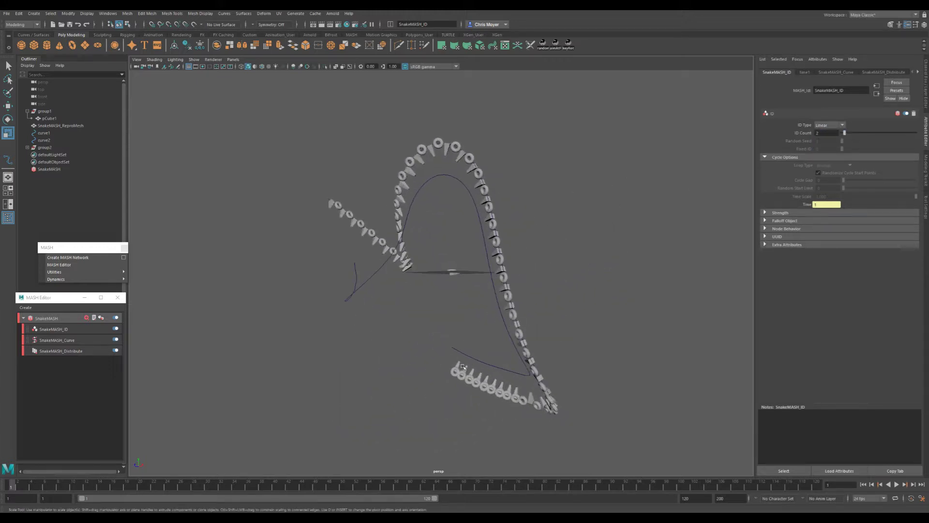
{"action": "left_click", "coordinate": [918, 72]}
{"action": "left_click", "coordinate": [918, 72]}
{"action": "left_click", "coordinate": [887, 72]}
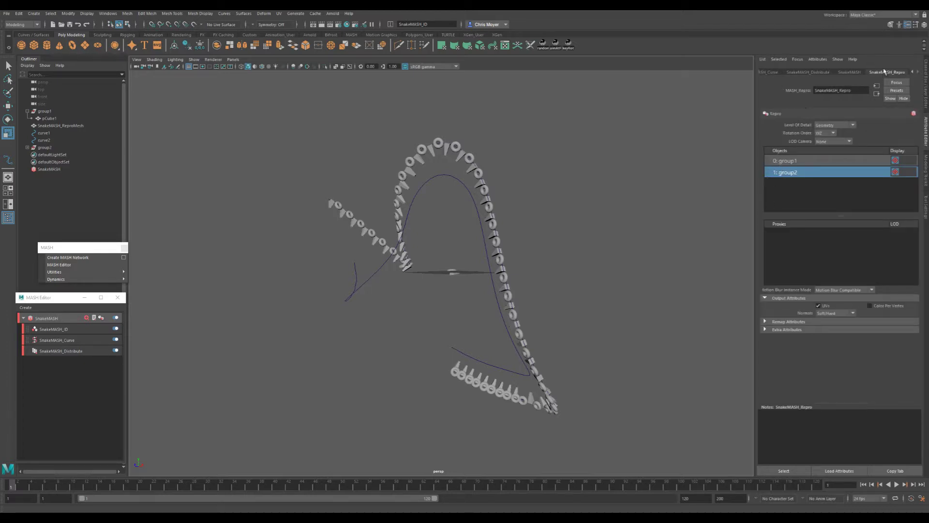
{"action": "left_click", "coordinate": [913, 72]}
{"action": "left_click", "coordinate": [913, 72]}
{"action": "left_click", "coordinate": [777, 72]}
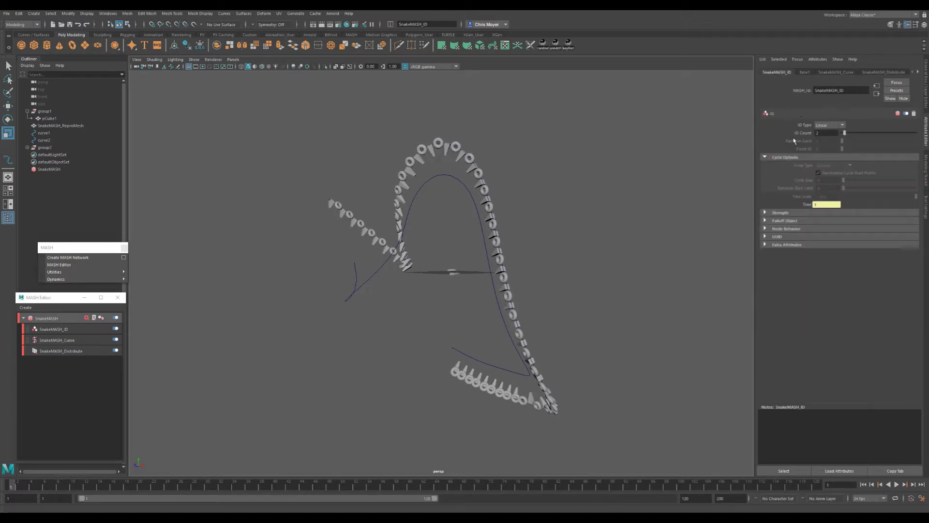
- Change the ID Type from Linear to Random and inspect the mix of tori and spikes
{"action": "left_click", "coordinate": [835, 125]}
{"action": "left_click", "coordinate": [825, 133]}
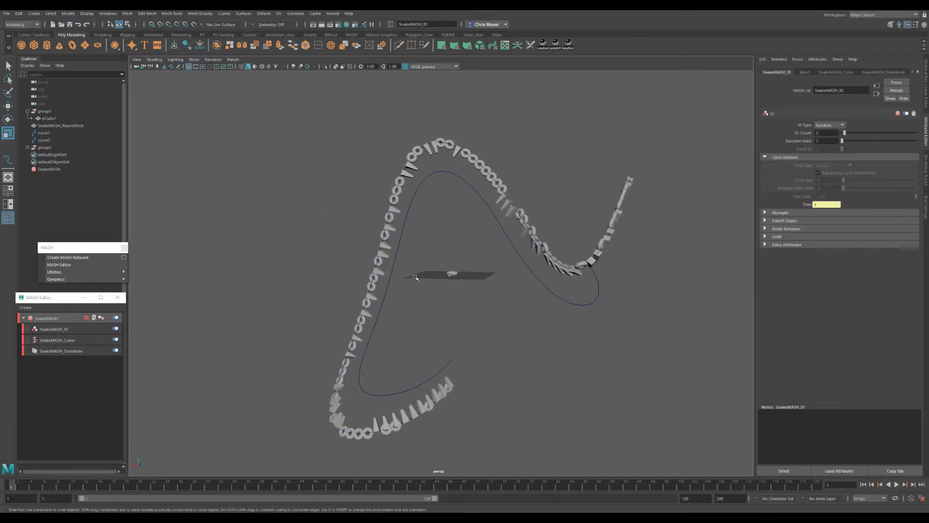
{"action": "left_click_drag", "start_coordinate": [415, 277], "coordinate": [481, 309], "text": "alt"}
{"action": "middle_click_drag", "start_coordinate": [517, 289], "coordinate": [472, 311], "text": "alt"}
- Set the ID Type to Fixed and raise the Fixed ID so every point uses the torus, inspecting the chain from several angles
{"action": "left_click", "coordinate": [829, 125]}
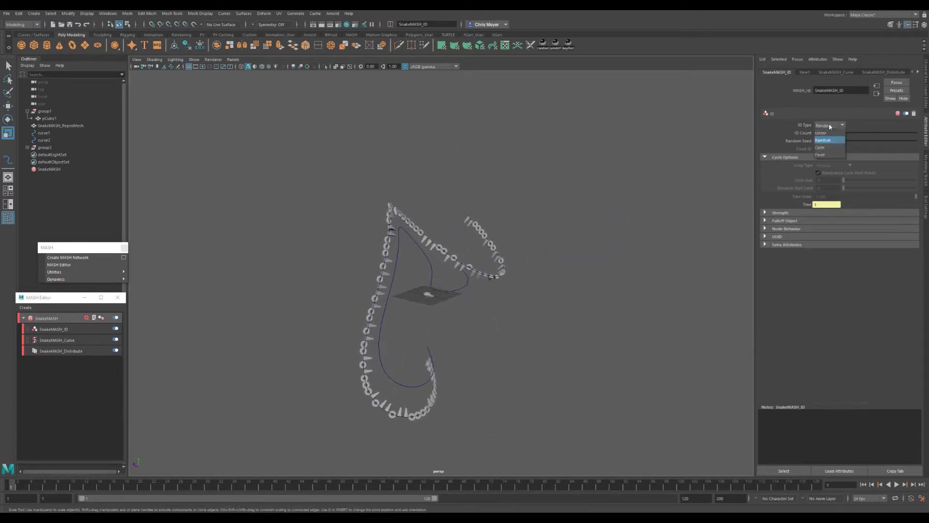
{"action": "left_click", "coordinate": [835, 155]}
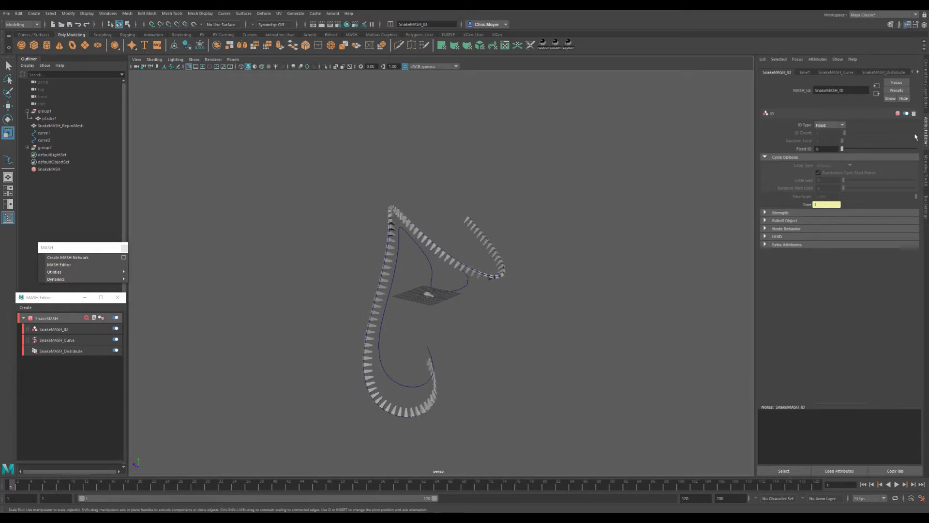
{"action": "left_click_drag", "start_coordinate": [842, 150], "coordinate": [852, 154]}
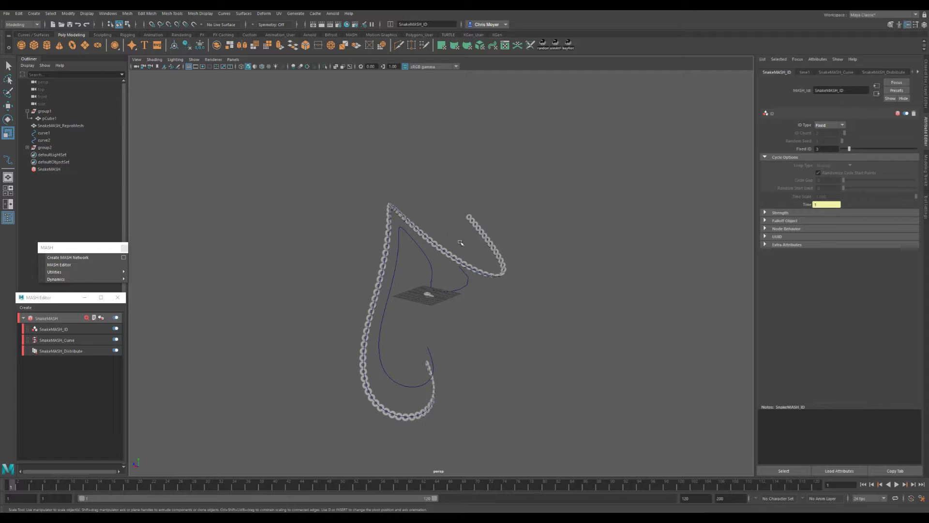
{"action": "left_click_drag", "start_coordinate": [460, 242], "coordinate": [403, 295], "text": "alt"}
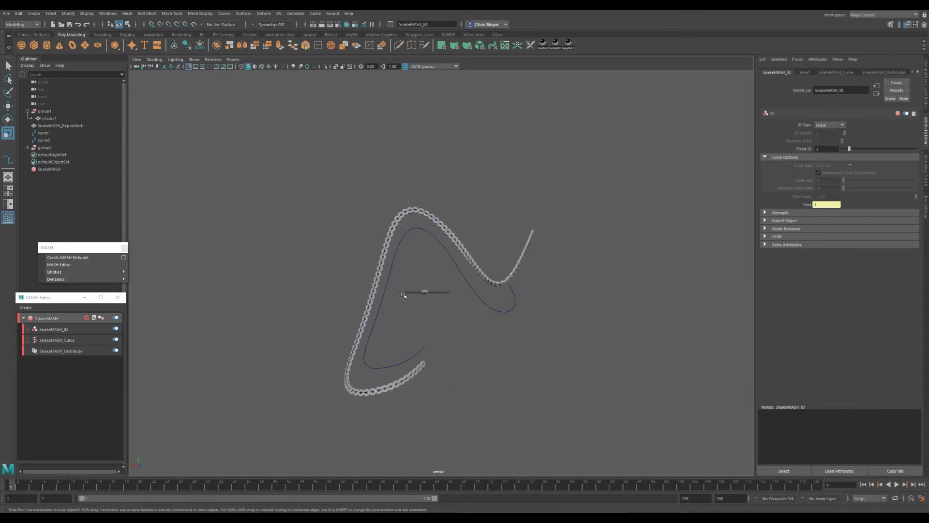
{"action": "middle_click_drag", "start_coordinate": [426, 291], "coordinate": [483, 309], "text": "alt"}
{"action": "left_click_drag", "start_coordinate": [377, 298], "coordinate": [480, 316], "text": "alt"}
{"action": "right_click_drag", "start_coordinate": [481, 316], "coordinate": [648, 295], "text": "alt"}
{"action": "left_click_drag", "start_coordinate": [647, 295], "coordinate": [511, 316], "text": "alt"}
{"action": "right_click_drag", "start_coordinate": [605, 307], "coordinate": [513, 334], "text": "alt"}
{"action": "middle_click_drag", "start_coordinate": [513, 334], "coordinate": [496, 287], "text": "alt"}
{"action": "left_click_drag", "start_coordinate": [496, 286], "coordinate": [571, 280], "text": "alt"}
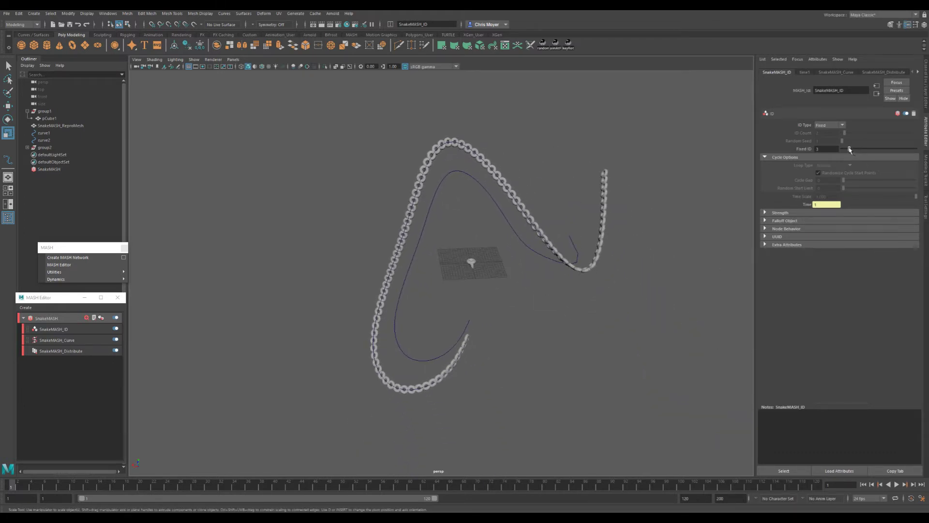
- Return the Fixed ID to 0 to preview only spikes, and set the ID Type back to Random
{"action": "left_click_drag", "start_coordinate": [850, 149], "coordinate": [842, 150]}
{"action": "left_click_drag", "start_coordinate": [467, 257], "coordinate": [559, 265], "text": "alt"}
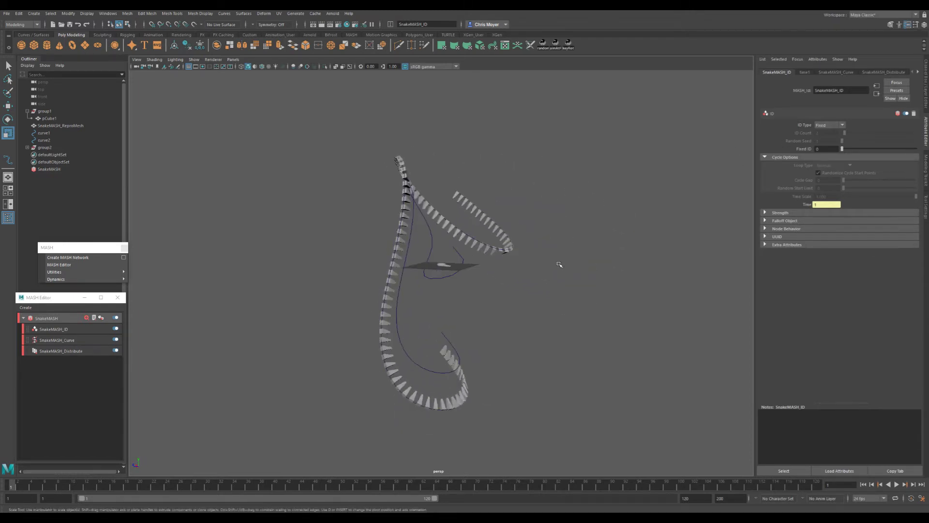
{"action": "left_click", "coordinate": [843, 125]}
{"action": "left_click", "coordinate": [826, 133]}
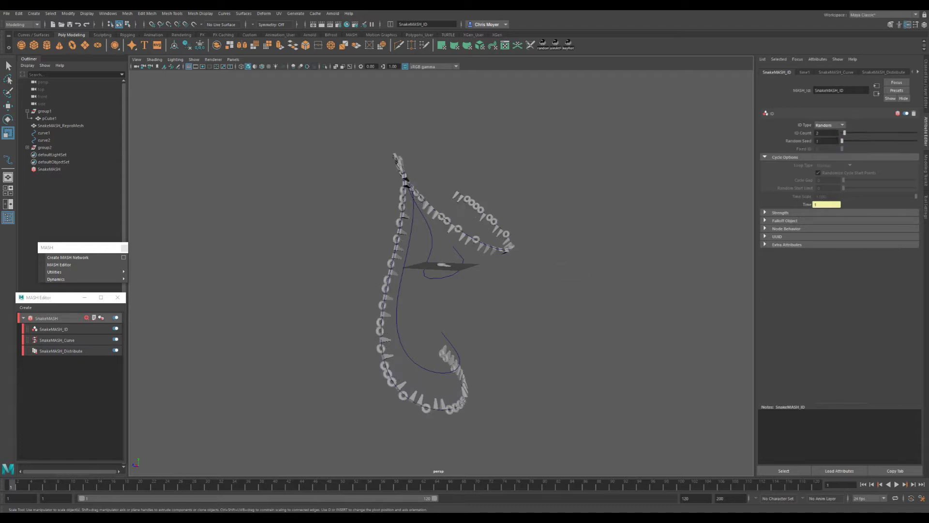
{"action": "left_click_drag", "start_coordinate": [582, 233], "coordinate": [551, 276], "text": "alt"}
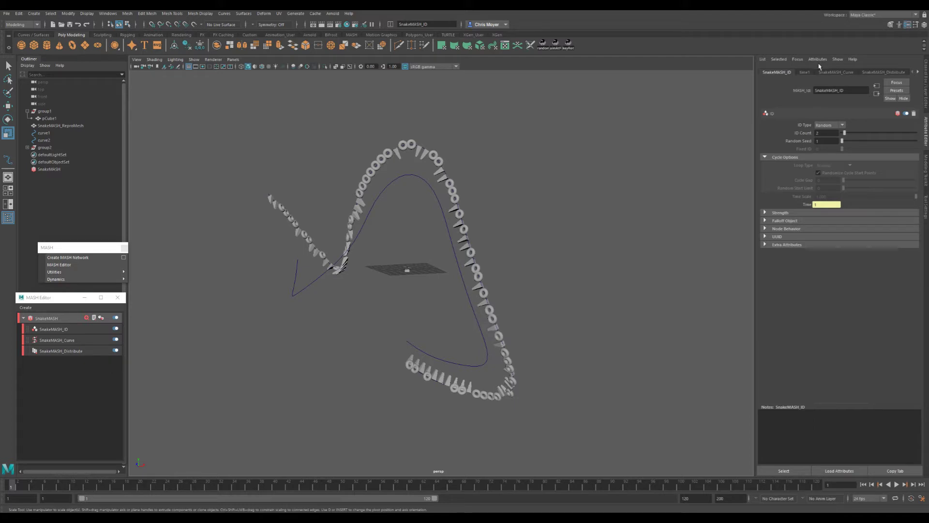
- In the Distribute node, try a Distance X of about 22 and a Distance Y of about 28
{"action": "left_click", "coordinate": [886, 72]}
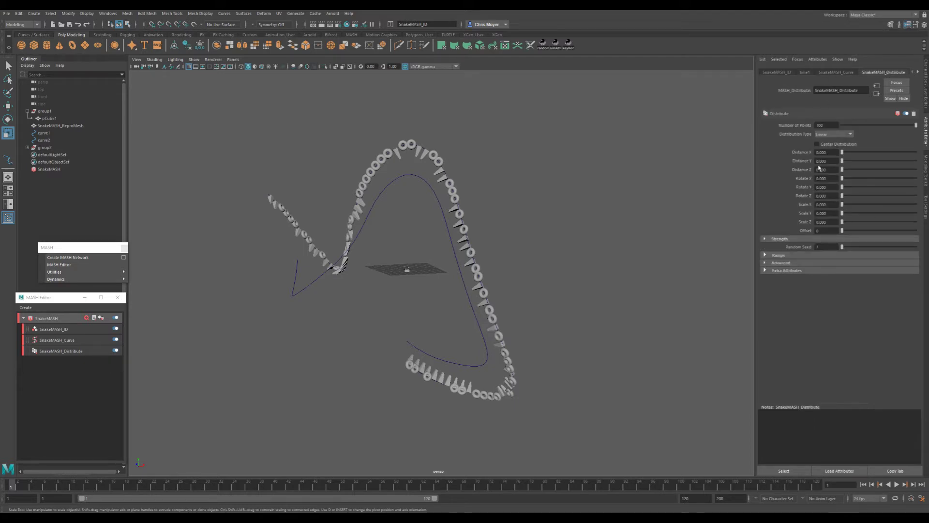
{"action": "left_click_drag", "start_coordinate": [457, 222], "coordinate": [431, 258], "text": "alt"}
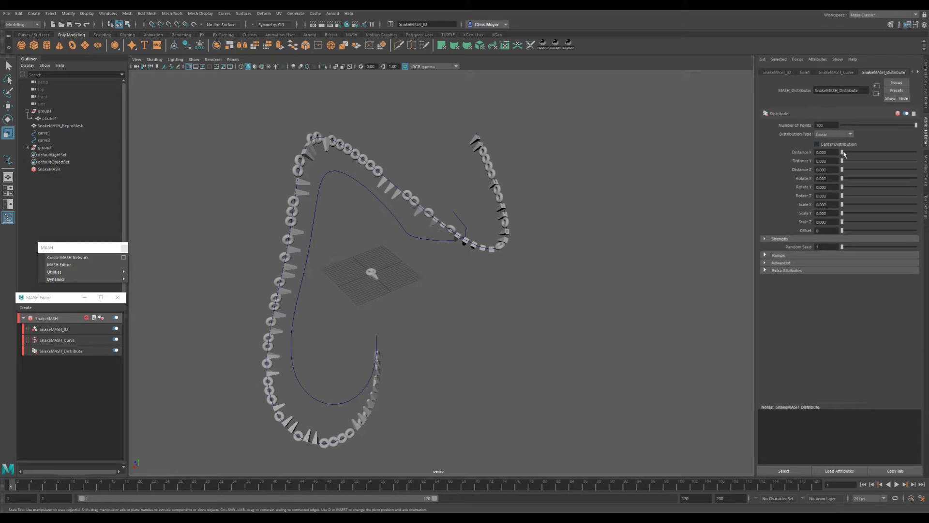
{"action": "left_click_drag", "start_coordinate": [843, 153], "coordinate": [869, 154]}
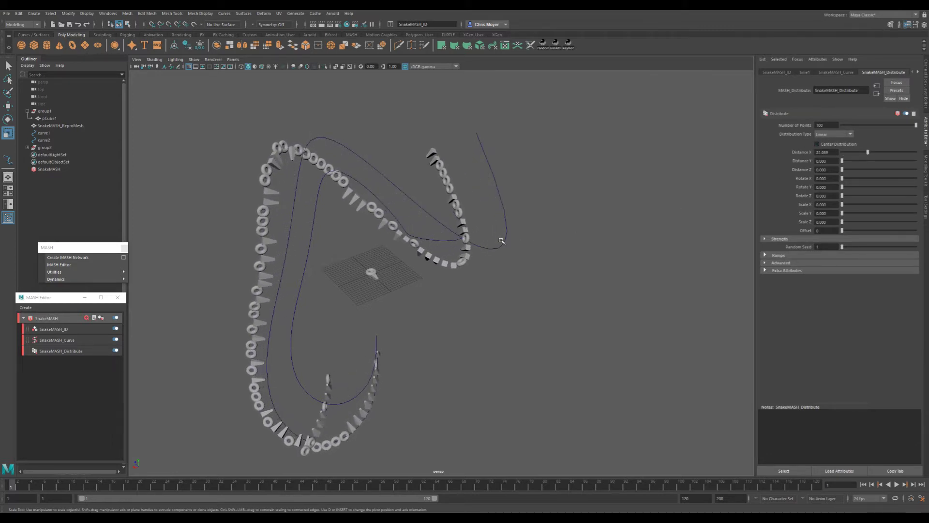
{"action": "left_click_drag", "start_coordinate": [502, 240], "coordinate": [480, 226], "text": "alt"}
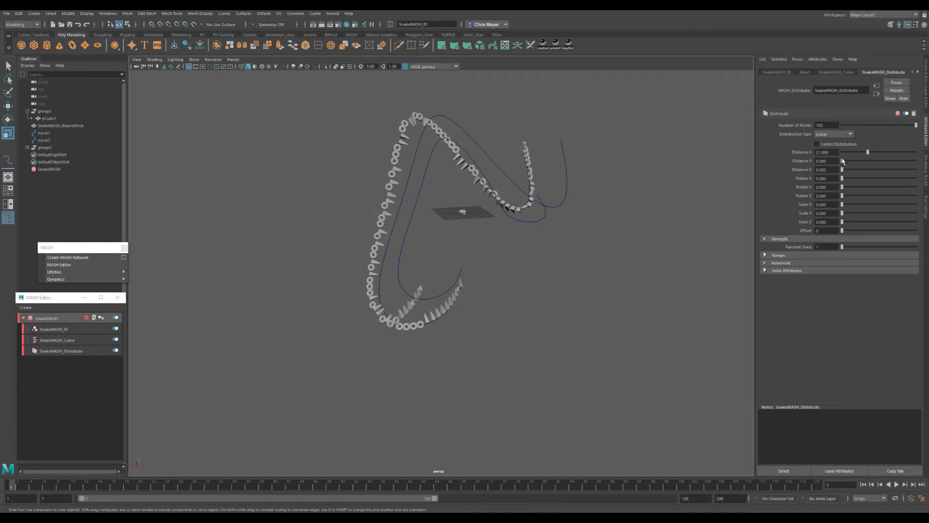
{"action": "left_click_drag", "start_coordinate": [843, 161], "coordinate": [878, 161]}
{"action": "left_click_drag", "start_coordinate": [629, 206], "coordinate": [517, 207], "text": "alt"}
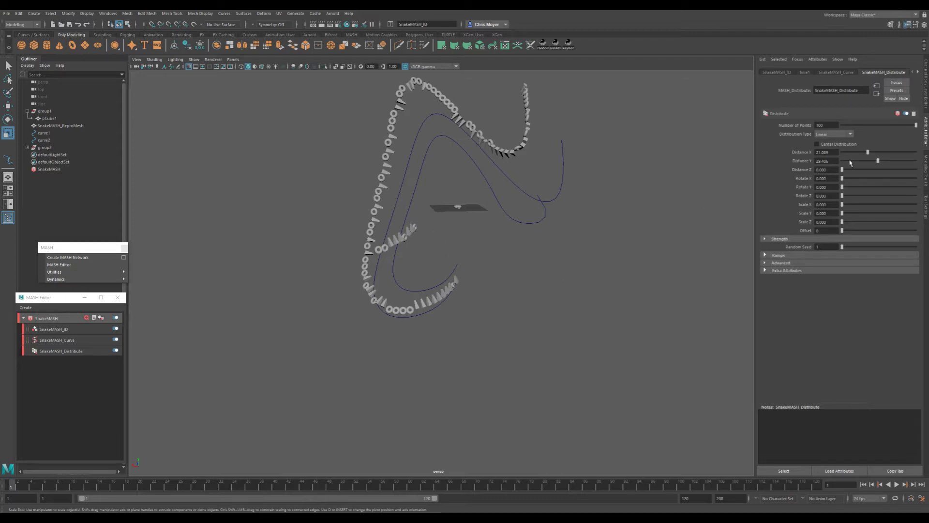
- Set the Distribute node's Distance X to 10 and Distance Y to 0, and inspect the offset from the curve
{"action": "double_click", "coordinate": [827, 152]}
{"action": "type", "text": "10"}
{"action": "key", "text": "Tab"}
{"action": "type", "text": "0"}
{"action": "key", "text": "Return"}
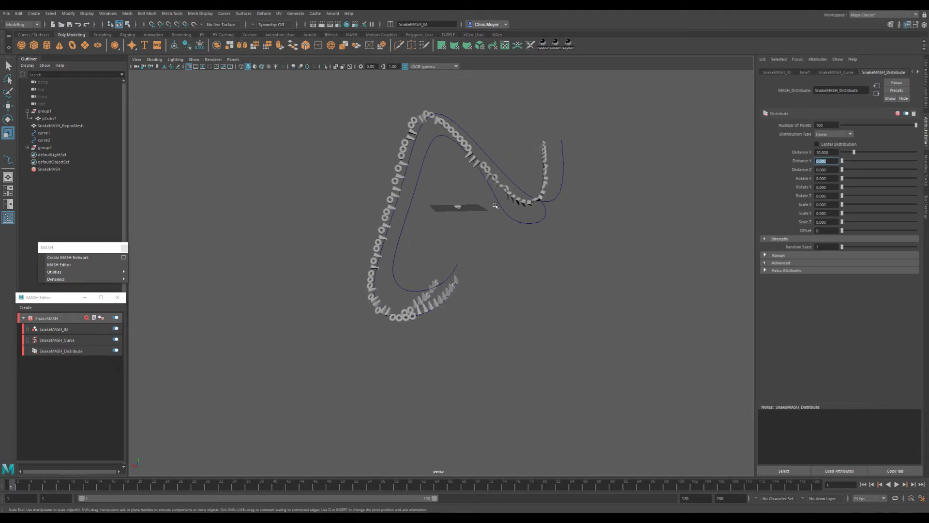
{"action": "left_click_drag", "start_coordinate": [494, 205], "coordinate": [517, 213], "text": "alt"}
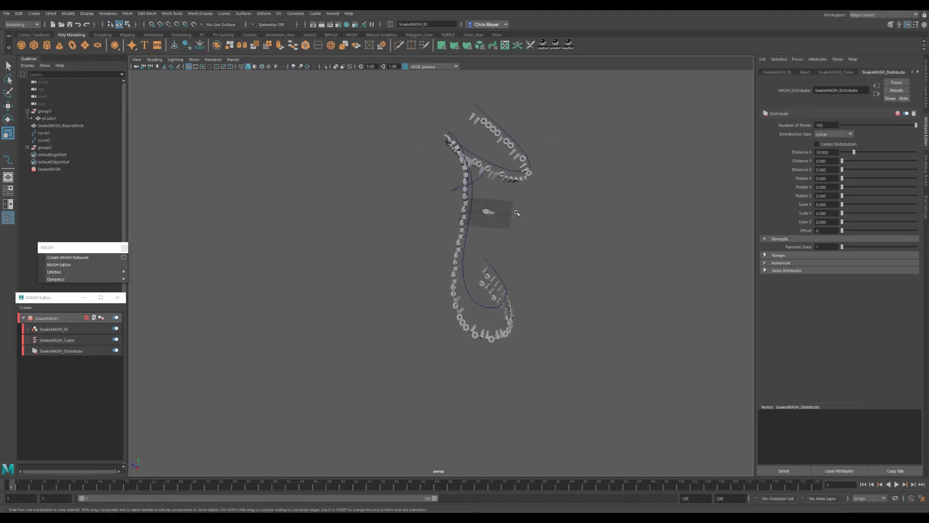
{"action": "left_click_drag", "start_coordinate": [505, 302], "coordinate": [507, 227], "text": "alt"}
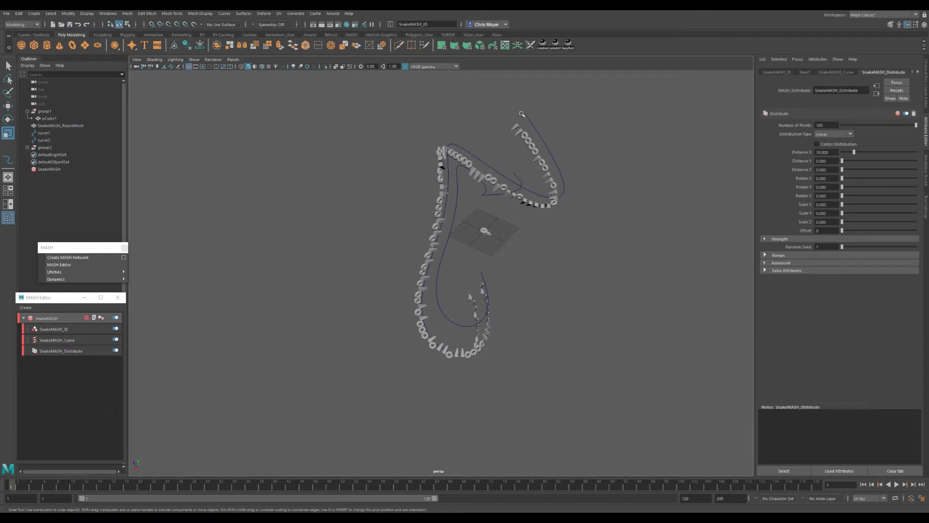
- Reset the Distribute node's Distance X to 0
{"action": "left_click_drag", "start_coordinate": [834, 152], "coordinate": [765, 159]}
{"action": "type", "text": "0"}
{"action": "key", "text": "Return"}
{"action": "left_click_drag", "start_coordinate": [578, 211], "coordinate": [549, 221], "text": "alt"}
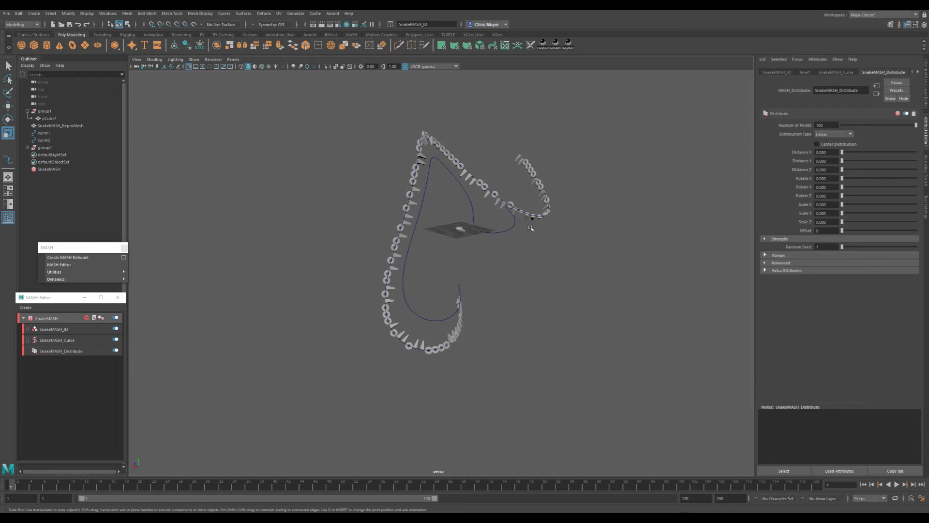
- Add a Random node to the SnakeMASH network
{"action": "left_click", "coordinate": [53, 318]}
{"action": "left_click", "coordinate": [795, 193]}
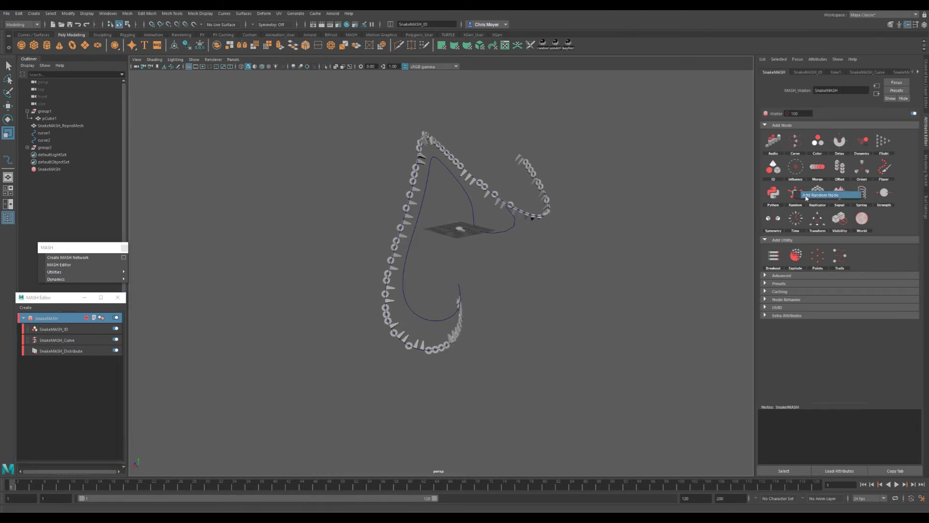
{"action": "scroll", "coordinate": [677, 220], "scroll_direction": "up", "scroll_amount": 3}
{"action": "middle_click_drag", "start_coordinate": [677, 220], "coordinate": [622, 260], "text": "alt"}
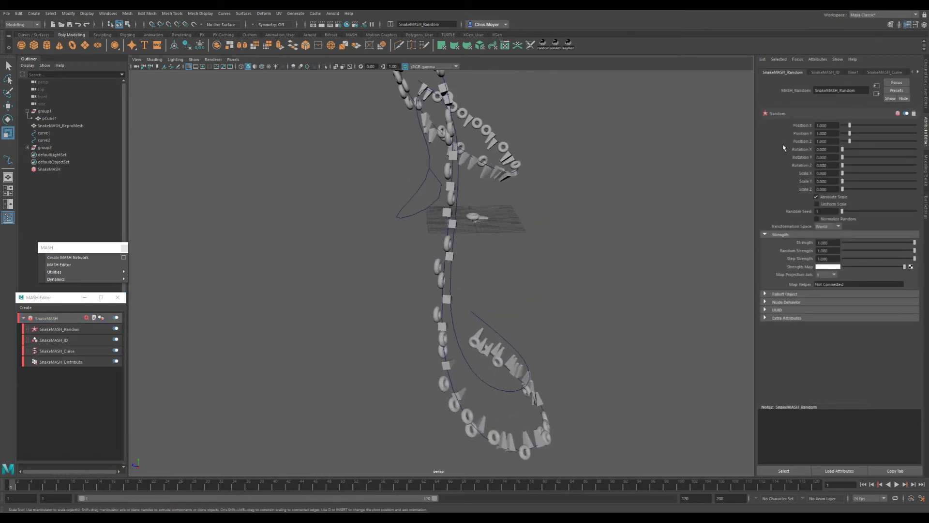
- Set the Random node's Position X, Y and Z to 3
{"action": "left_click", "coordinate": [829, 125]}
{"action": "type", "text": "3"}
{"action": "key", "text": "Tab"}
{"action": "type", "text": "3"}
{"action": "key", "text": "Tab"}
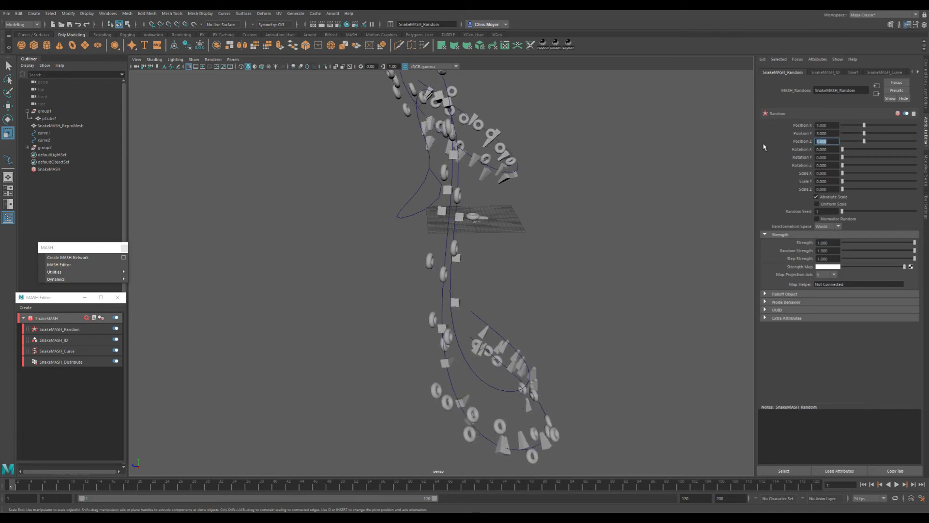
{"action": "type", "text": "3"}
{"action": "key", "text": "Tab"}
- Set the Random node's Rotation X, Y and Z to 360
{"action": "type", "text": "360"}
{"action": "key", "text": "Tab"}
{"action": "type", "text": "360"}
{"action": "key", "text": "Tab"}
{"action": "type", "text": "360"}
{"action": "key", "text": "Tab"}
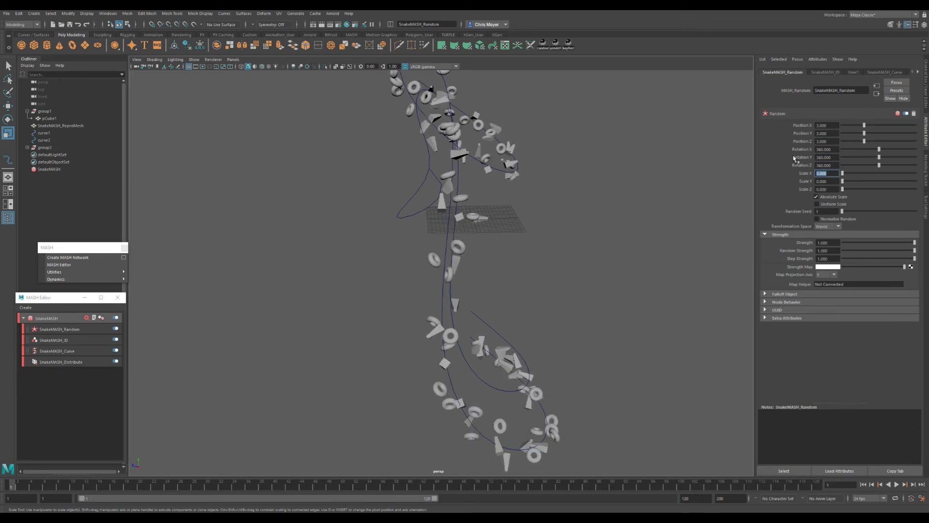
{"action": "left_click_drag", "start_coordinate": [576, 213], "coordinate": [519, 216], "text": "alt"}
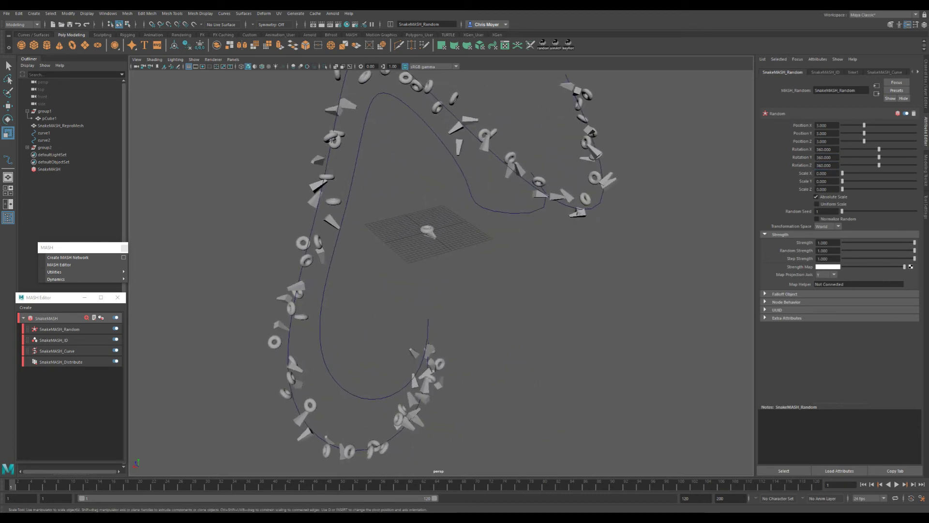
- Set the Random node's Scale X, Y and Z to 1 and inspect the size variation along the curve
{"action": "left_click_drag", "start_coordinate": [832, 172], "coordinate": [790, 174]}
{"action": "type", "text": "1"}
{"action": "key", "text": "Tab"}
{"action": "type", "text": "1"}
{"action": "key", "text": "Tab"}
{"action": "type", "text": "1"}
{"action": "key", "text": "Return"}
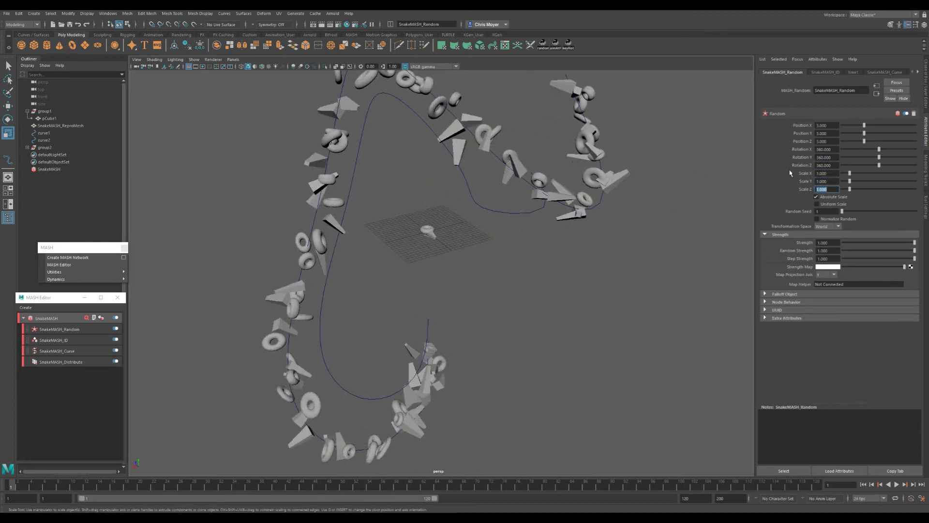
{"action": "left_click_drag", "start_coordinate": [546, 207], "coordinate": [505, 260], "text": "alt"}
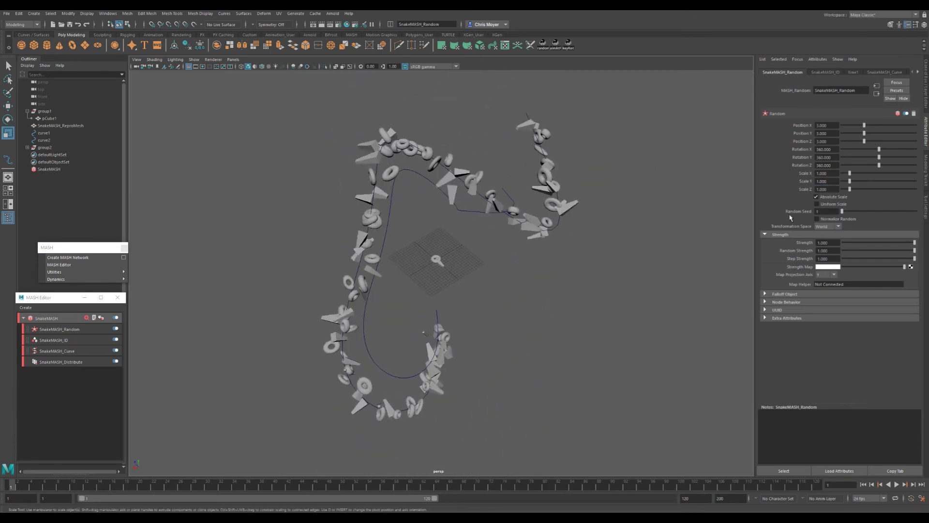
{"action": "left_click_drag", "start_coordinate": [676, 239], "coordinate": [748, 204], "text": "alt"}
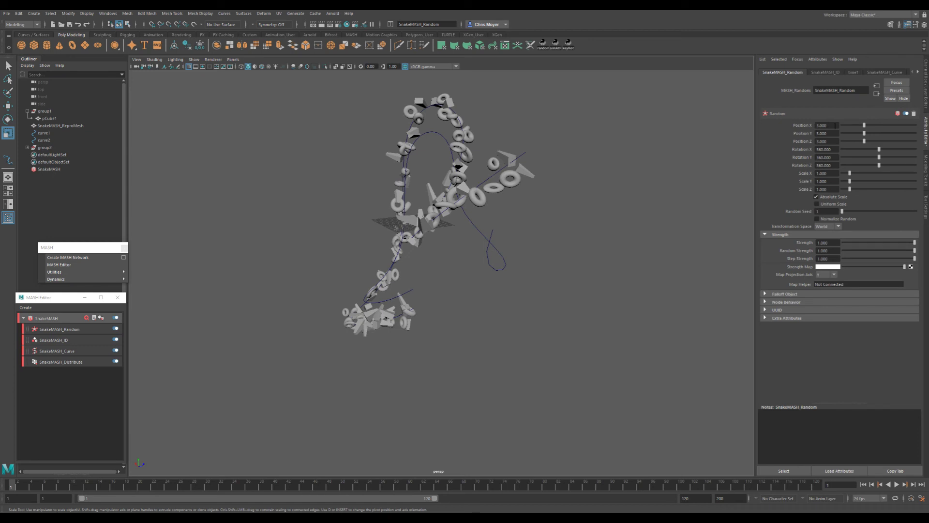
- Raise the Random node's Position X, Y and Z to 10 and inspect the wider scatter from several angles
{"action": "left_click", "coordinate": [836, 126]}
{"action": "type", "text": "10"}
{"action": "key", "text": "Tab"}
{"action": "type", "text": "10"}
{"action": "key", "text": "Tab"}
{"action": "type", "text": "10"}
{"action": "key", "text": "Return"}
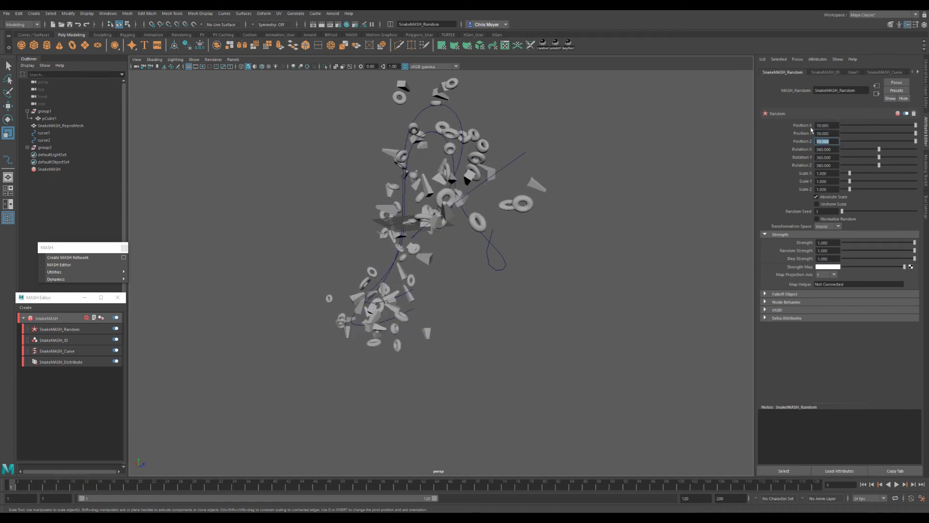
{"action": "left_click_drag", "start_coordinate": [489, 236], "coordinate": [501, 249], "text": "alt"}
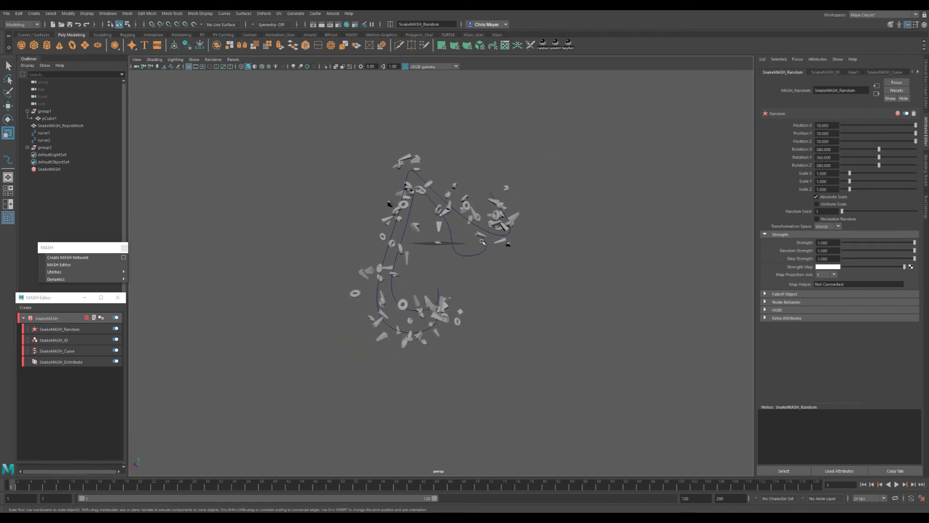
{"action": "middle_click_drag", "start_coordinate": [482, 241], "coordinate": [556, 201], "text": "alt"}
{"action": "left_click_drag", "start_coordinate": [465, 267], "coordinate": [477, 286], "text": "alt"}
{"action": "middle_click_drag", "start_coordinate": [535, 204], "coordinate": [500, 253], "text": "alt"}
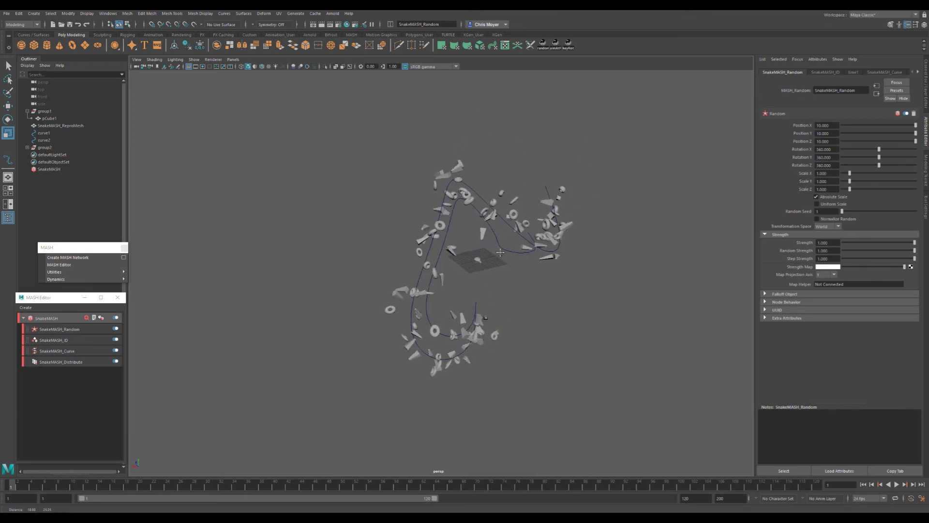
{"action": "right_click_drag", "start_coordinate": [500, 253], "coordinate": [571, 247], "text": "alt"}
{"action": "middle_click_drag", "start_coordinate": [566, 250], "coordinate": [521, 257], "text": "alt"}
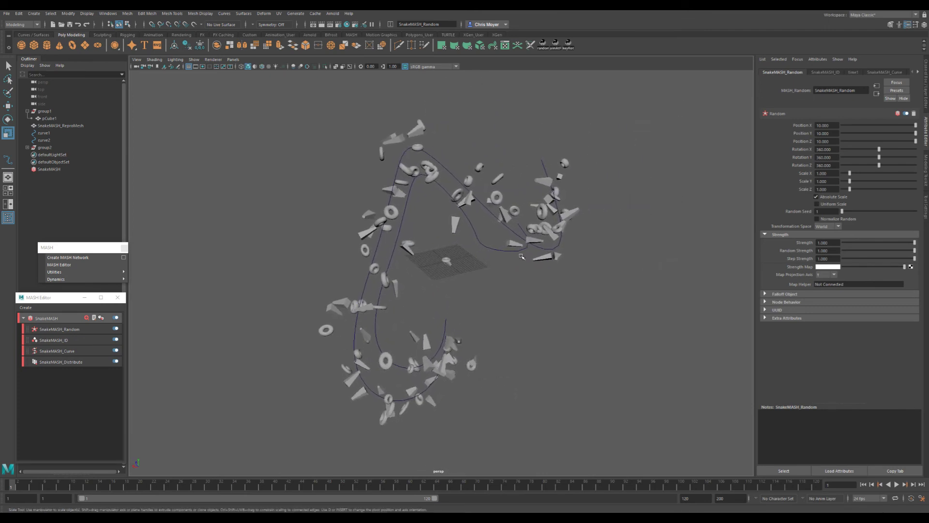
{"action": "mouse_move", "coordinate": [521, 256]}
{"action": "left_mouse_down", "text": "alt"}
{"action": "mouse_move", "coordinate": [674, 243]}
{"action": "mouse_move", "coordinate": [530, 263]}
{"action": "mouse_move", "coordinate": [520, 251]}
{"action": "left_mouse_up", "text": "alt"}
- Show the control vertices of the curve carrying the objects and select one below its upper bend with the Move tool
{"action": "left_click", "coordinate": [508, 218]}
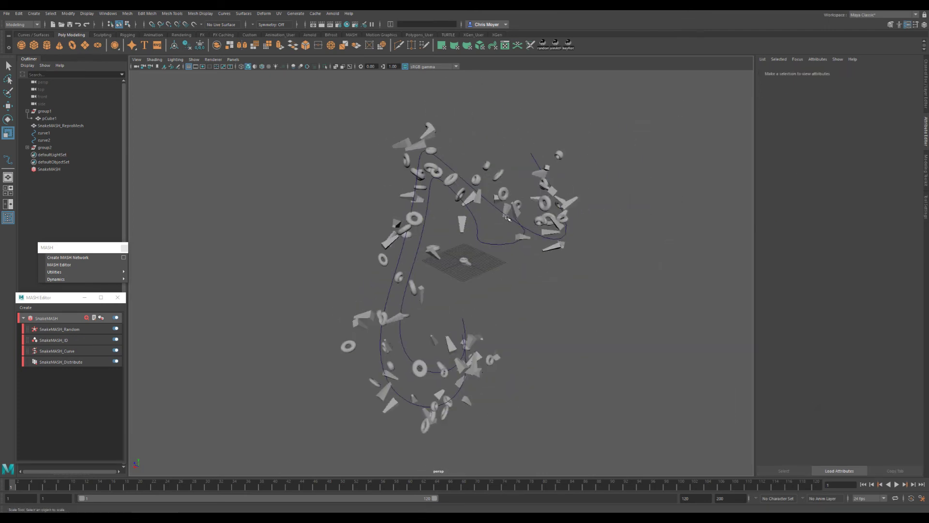
{"action": "left_click", "coordinate": [506, 216]}
{"action": "left_click", "coordinate": [568, 187]}
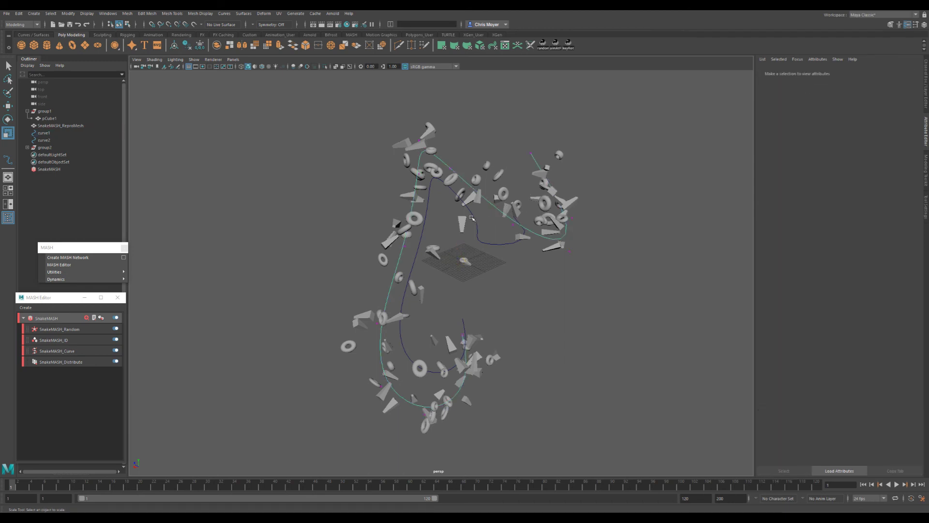
{"action": "left_click", "coordinate": [441, 155]}
{"action": "left_click_drag", "start_coordinate": [441, 155], "coordinate": [415, 293], "text": "alt"}
{"action": "key", "text": "w"}
{"action": "left_click", "coordinate": [418, 257]}
{"action": "left_click_drag", "start_coordinate": [476, 238], "coordinate": [456, 214], "text": "alt"}
{"action": "left_click", "coordinate": [507, 223]}
- Examine how the randomly scattered spikes and tori follow the curve from several angles and distances
{"action": "left_click_drag", "start_coordinate": [572, 223], "coordinate": [382, 174], "text": "alt"}
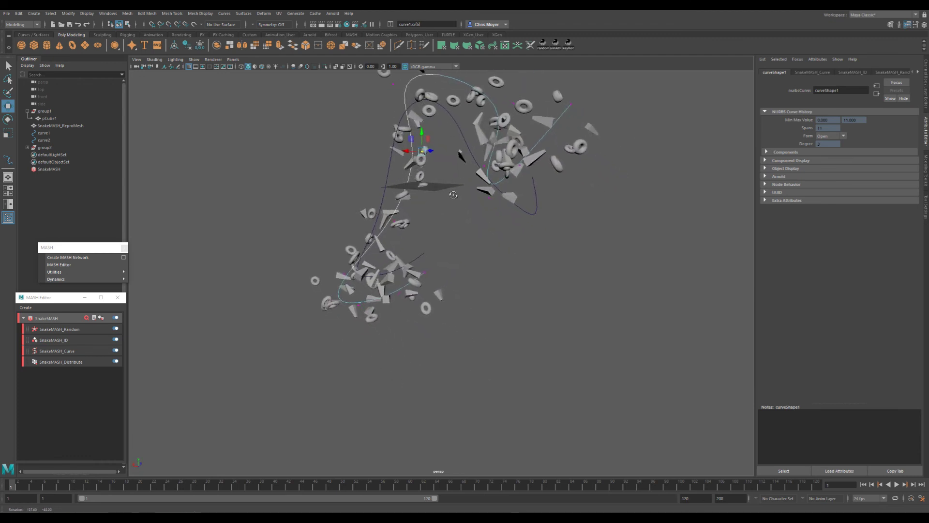
{"action": "left_click_drag", "start_coordinate": [429, 214], "coordinate": [504, 225], "text": "alt"}
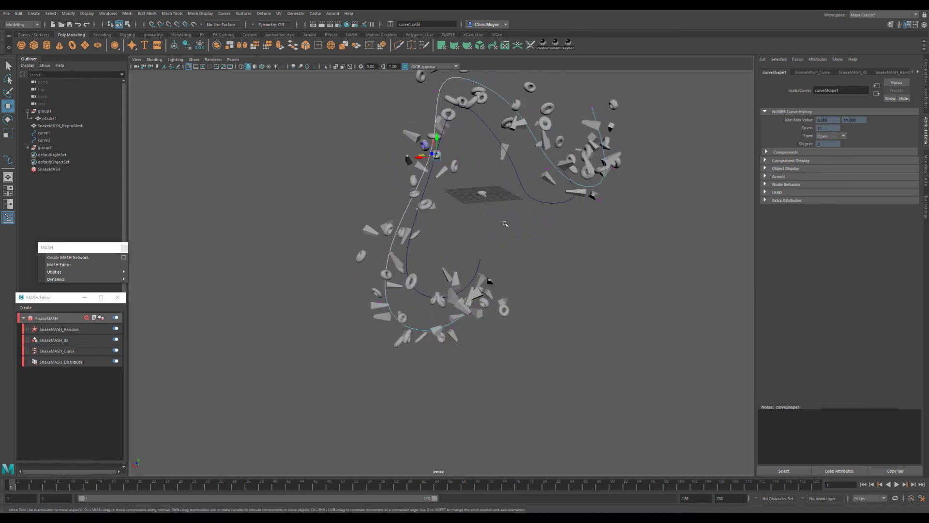
{"action": "middle_click_drag", "start_coordinate": [513, 219], "coordinate": [495, 265], "text": "alt"}
{"action": "right_click_drag", "start_coordinate": [462, 259], "coordinate": [529, 252], "text": "alt"}
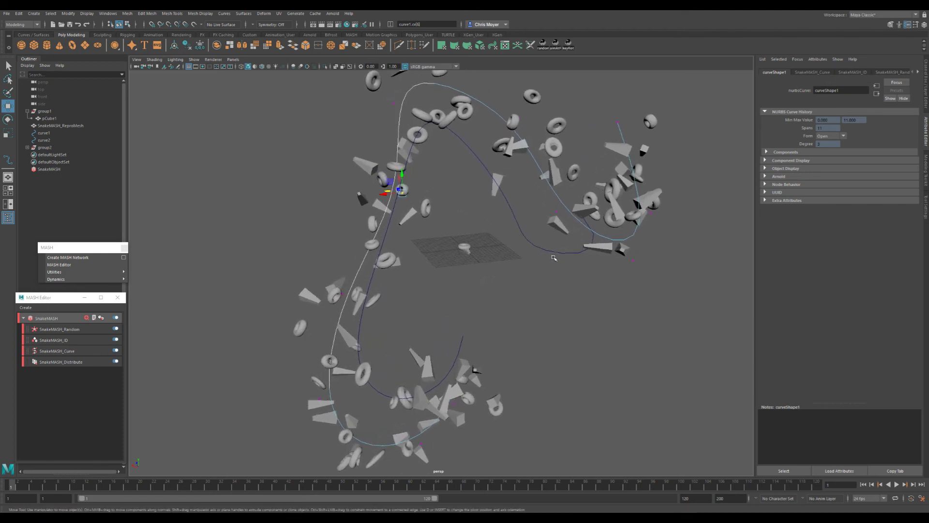
{"action": "middle_click_drag", "start_coordinate": [588, 242], "coordinate": [538, 262], "text": "alt"}
{"action": "right_click_drag", "start_coordinate": [538, 262], "coordinate": [496, 264], "text": "alt"}
{"action": "middle_click_drag", "start_coordinate": [496, 264], "coordinate": [510, 265], "text": "alt"}
{"action": "right_click_drag", "start_coordinate": [510, 266], "coordinate": [559, 245], "text": "alt"}
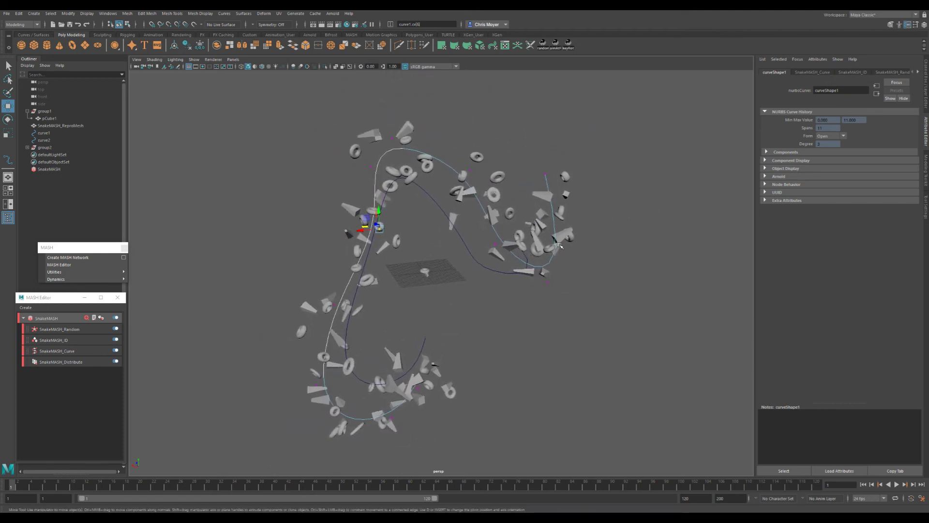